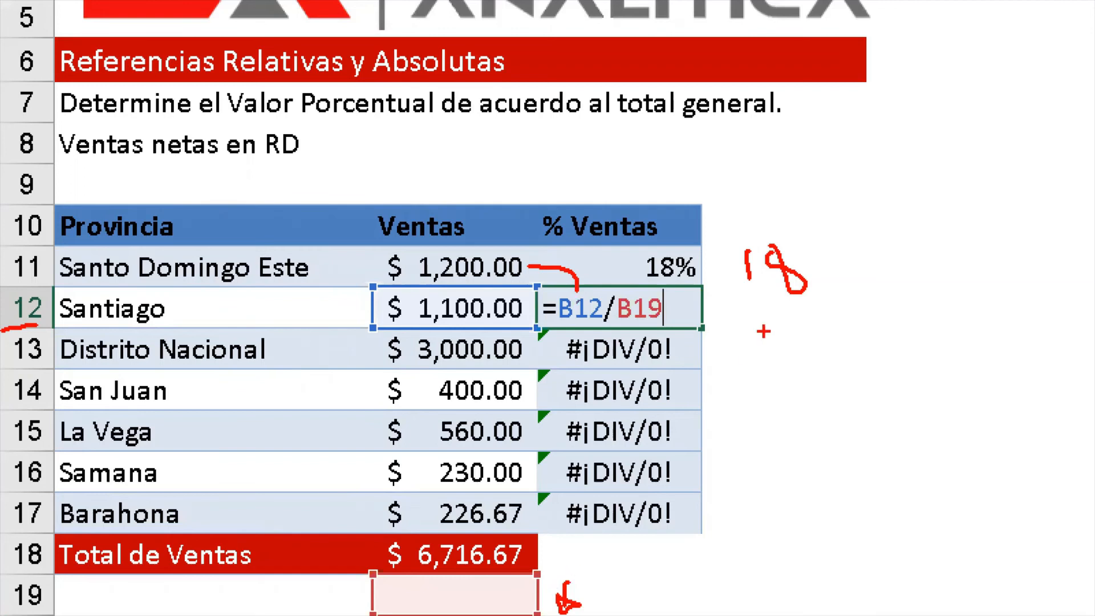
Mark on screen the Santiago formula's reference in C12 to cell B19, and leave the formula unchanged.
mouse_move(720, 302)
mouse_down()
mouse_move(796, 425)
mouse_move(713, 598)
mouse_move(642, 609)
mouse_up()
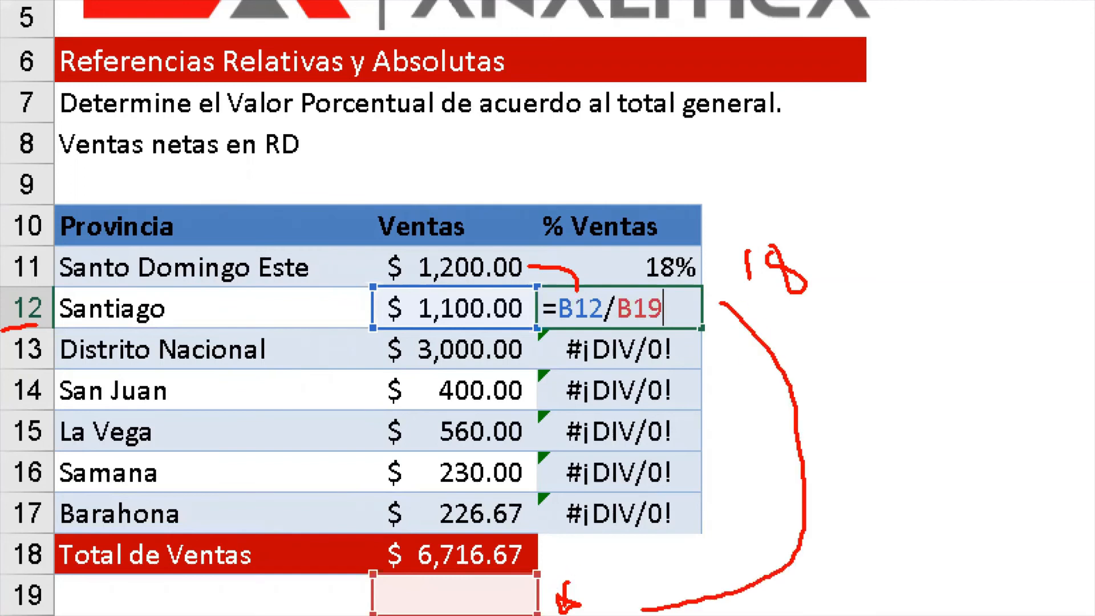
mouse_move(451, 583)
mouse_down()
mouse_move(440, 612)
mouse_move(450, 577)
mouse_up()
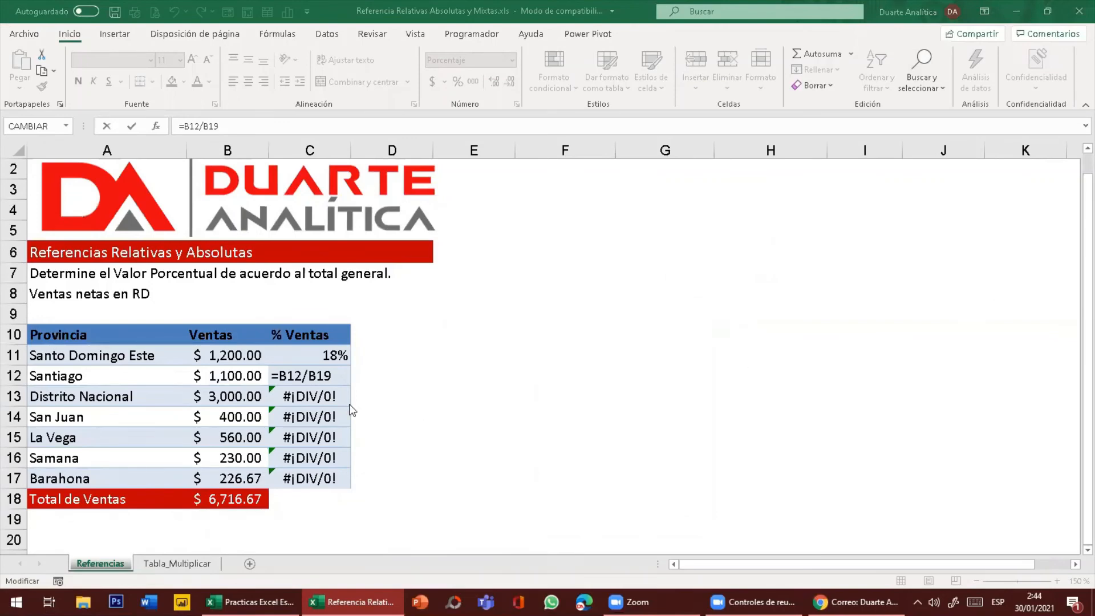
click(316, 388)
key(Return)
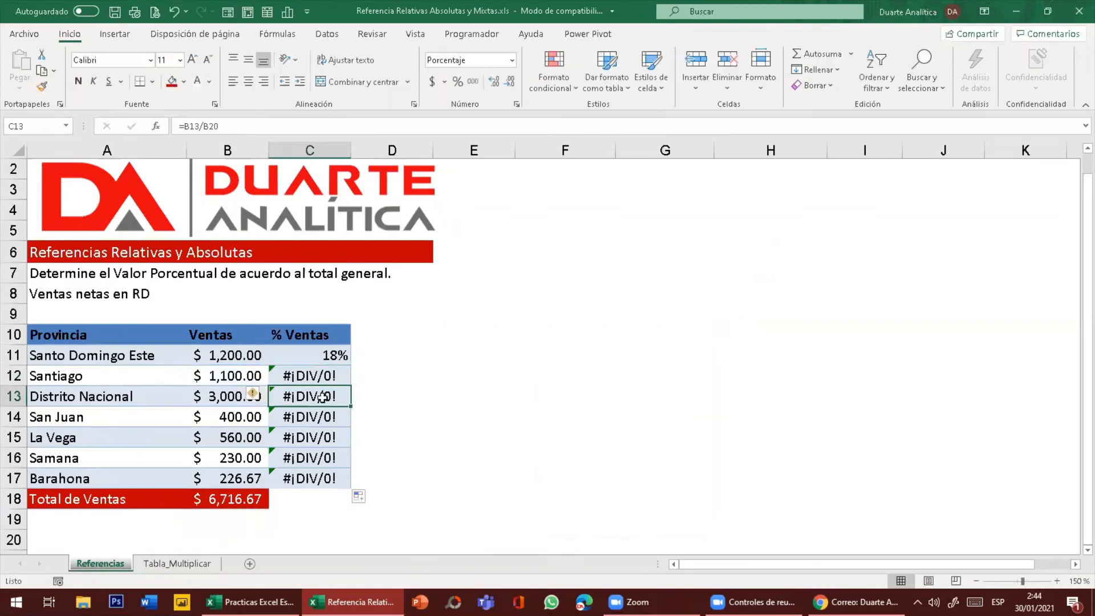
Open the Distrito Nacional formula in C13 and mark its references to B13 and B20 with on-screen annotations.
double_click(324, 398)
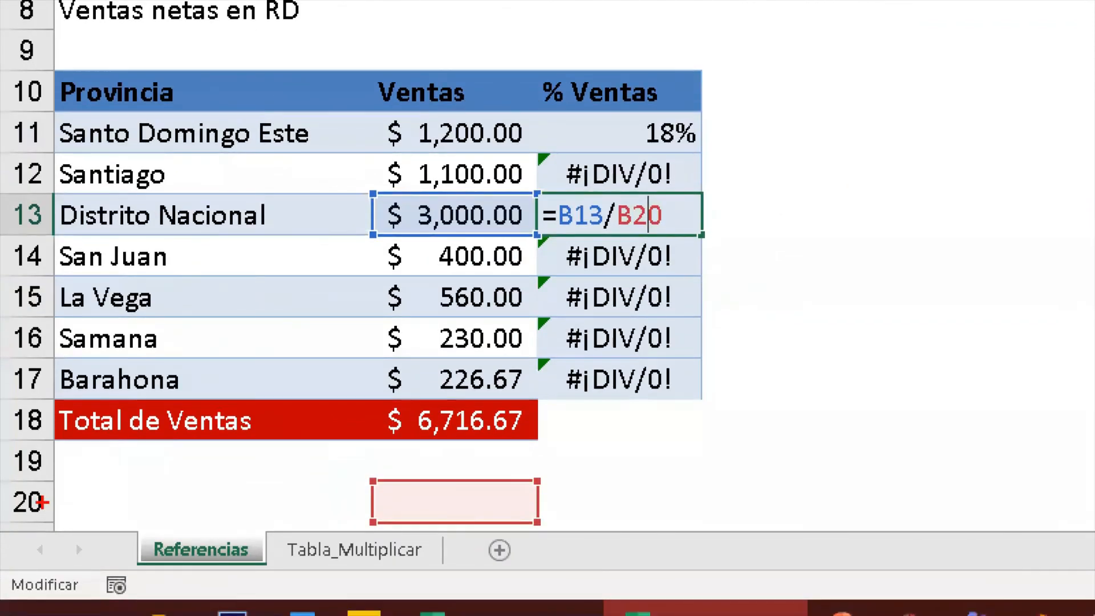
mouse_move(748, 211)
mouse_down()
mouse_move(753, 408)
mouse_move(771, 351)
mouse_move(712, 370)
mouse_up()
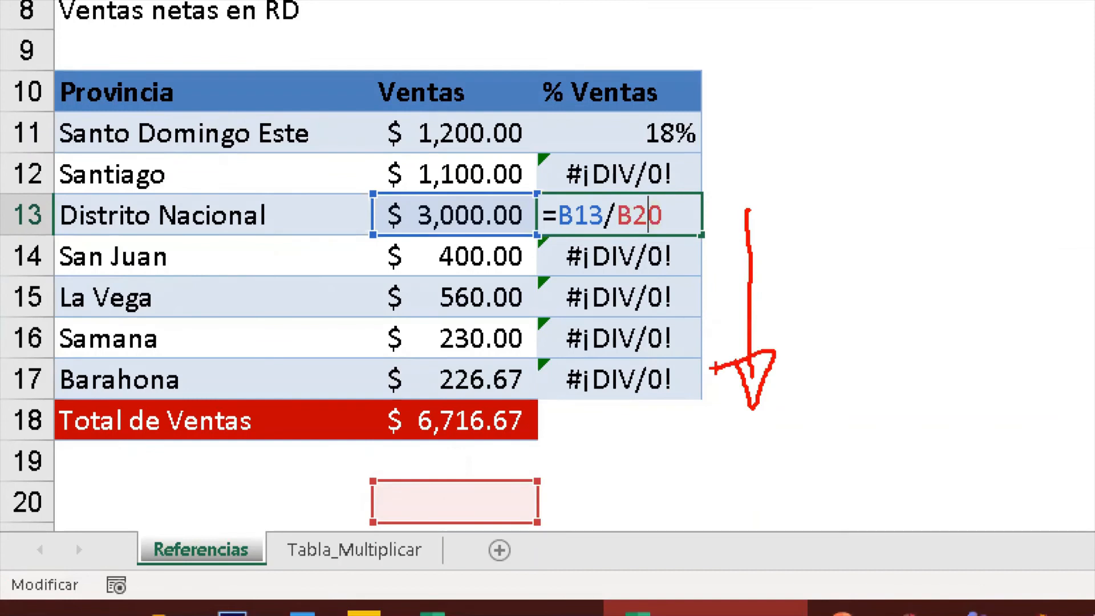
drag(570, 229, 595, 229)
mouse_move(4, 234)
mouse_down()
mouse_move(49, 220)
mouse_move(12, 201)
mouse_move(5, 228)
mouse_up()
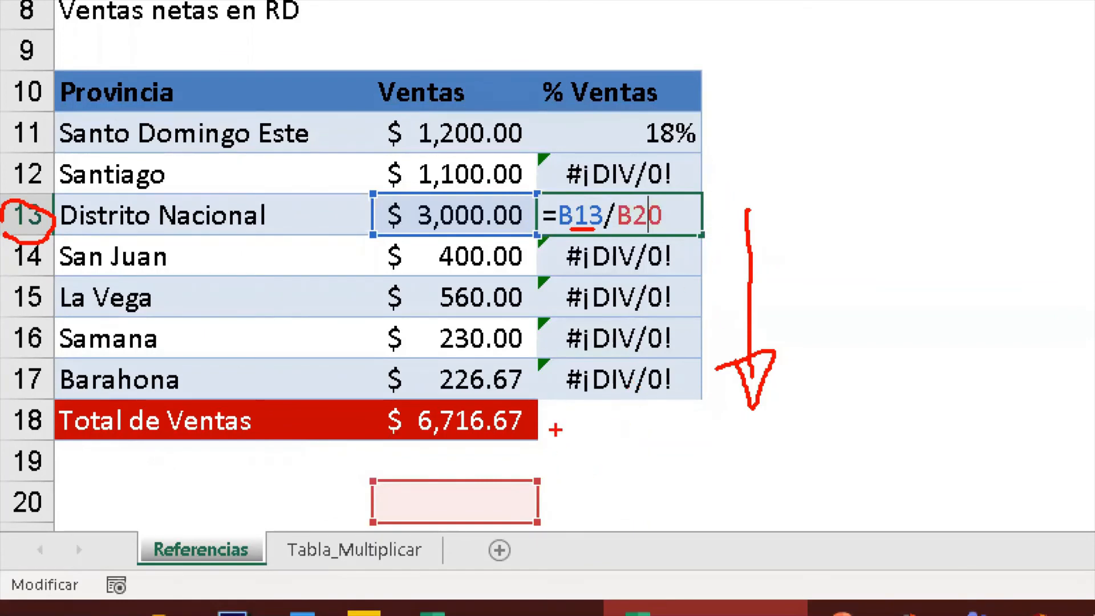
drag(552, 422, 610, 430)
mouse_move(576, 463)
mouse_down()
mouse_move(575, 522)
mouse_move(603, 507)
mouse_move(580, 495)
mouse_up()
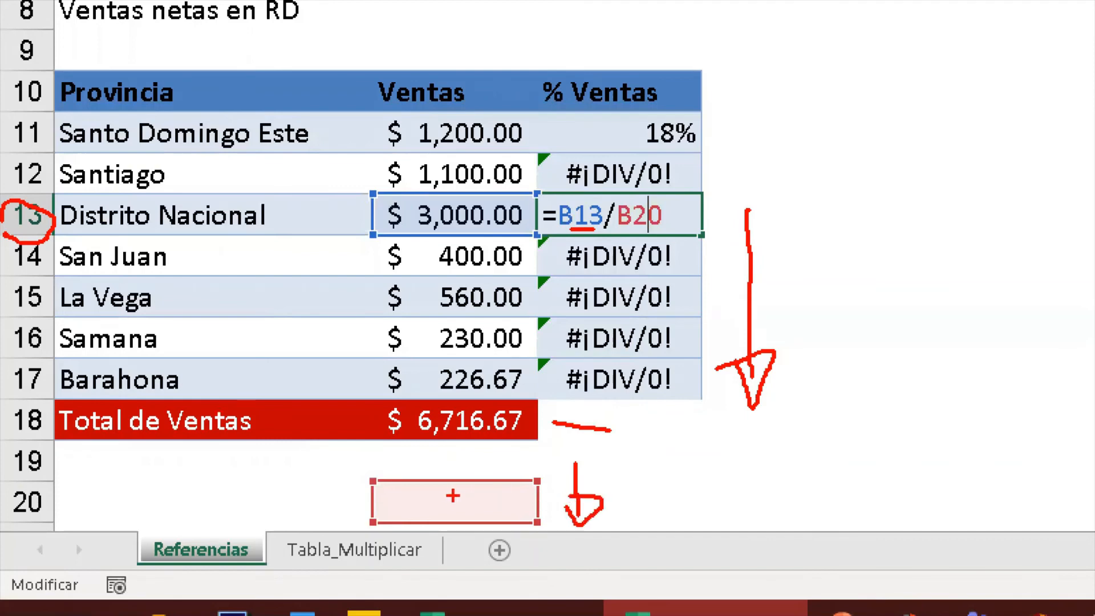
drag(449, 496, 475, 499)
key(Escape)
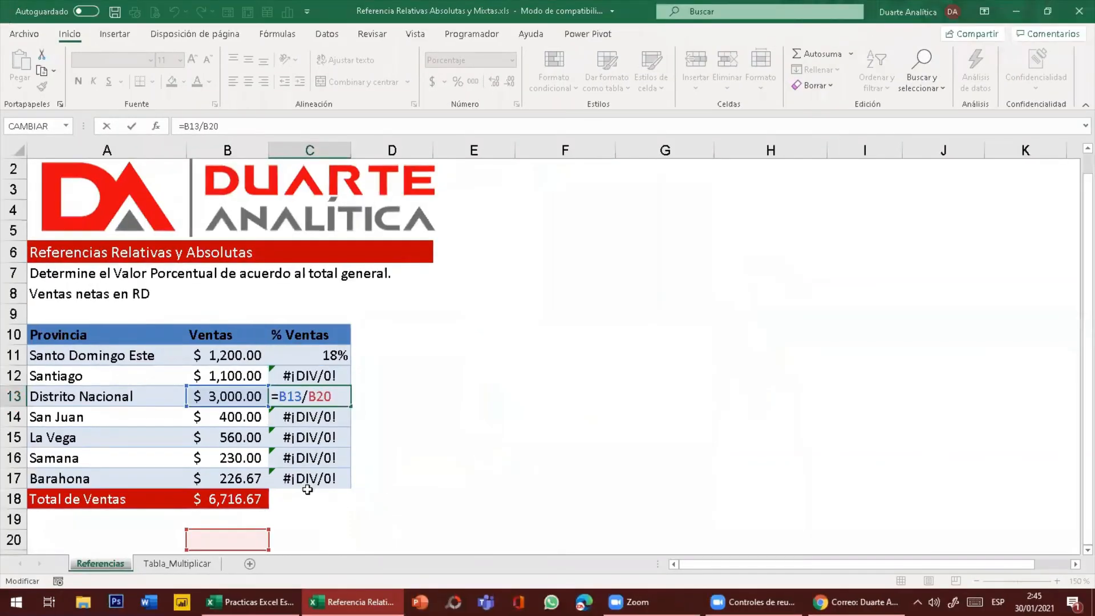
Open the Barahona formula in C17, trace its divisor to B24 with annotations, and close the cell.
double_click(309, 480)
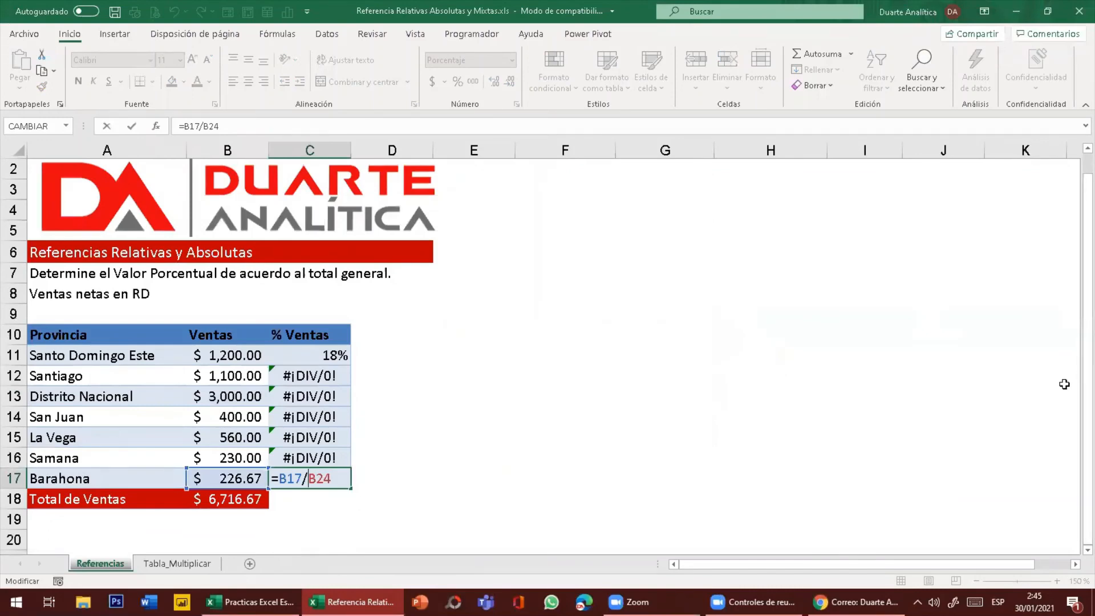
scroll(1075, 551, down, 3)
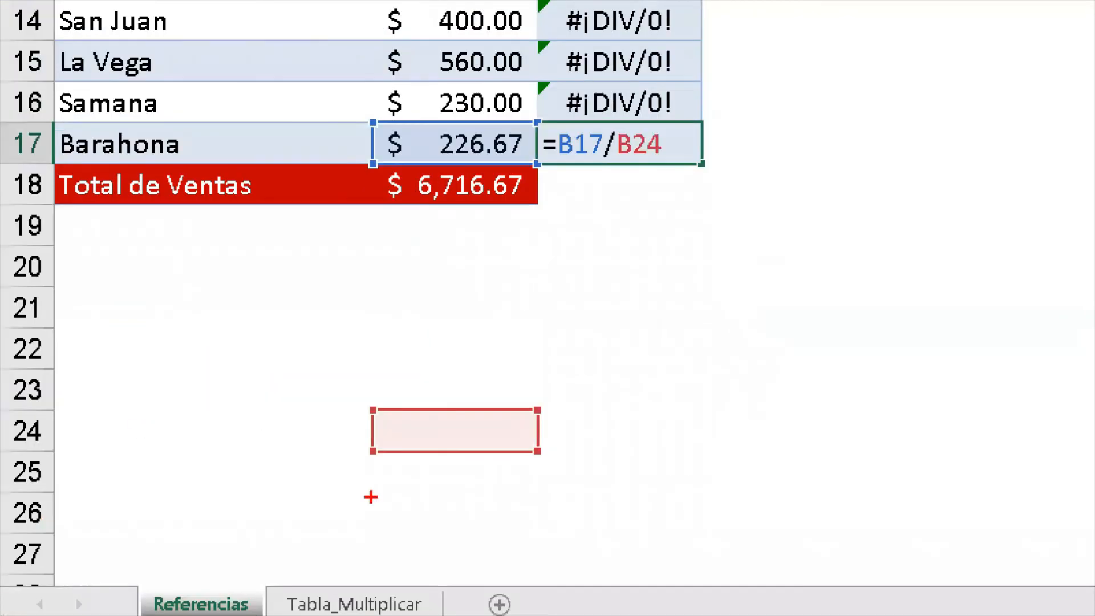
drag(426, 438, 0, 436)
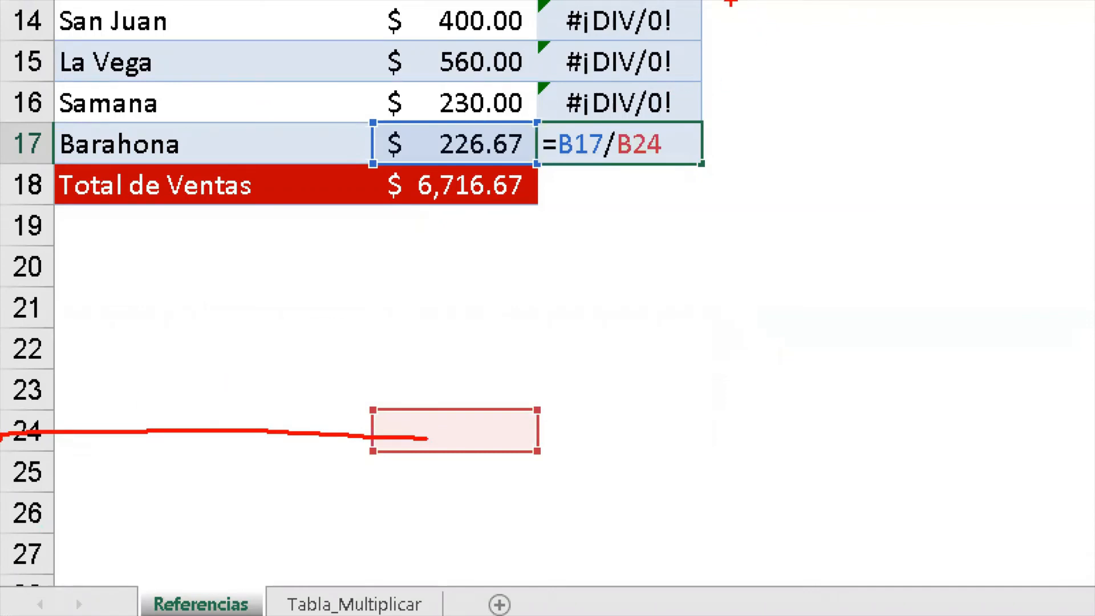
drag(731, 3, 735, 104)
mouse_move(722, 67)
mouse_down()
mouse_move(762, 149)
mouse_move(722, 59)
mouse_up()
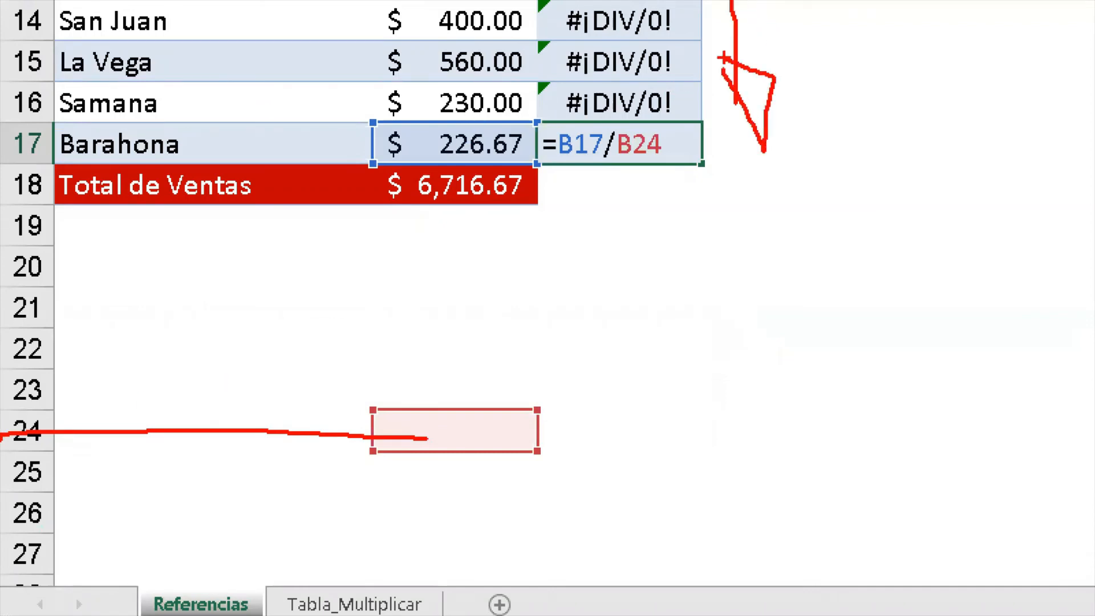
key(Escape)
key(ctrl+Return)
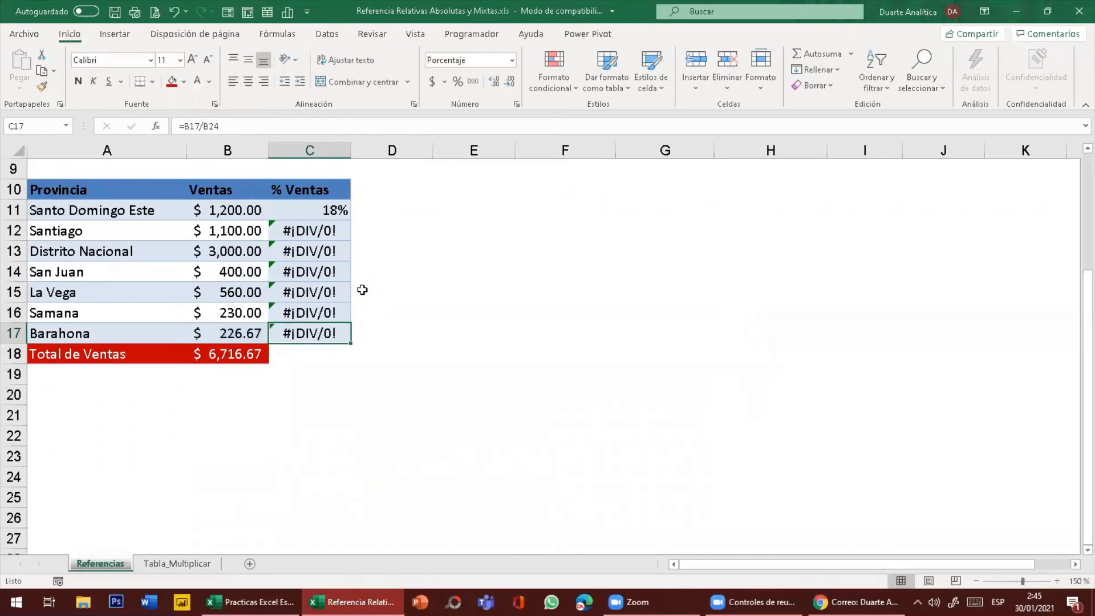
Move down column C from C11 to C21 to follow how the row numbers change.
click(327, 211)
scroll(317, 217, up, 3)
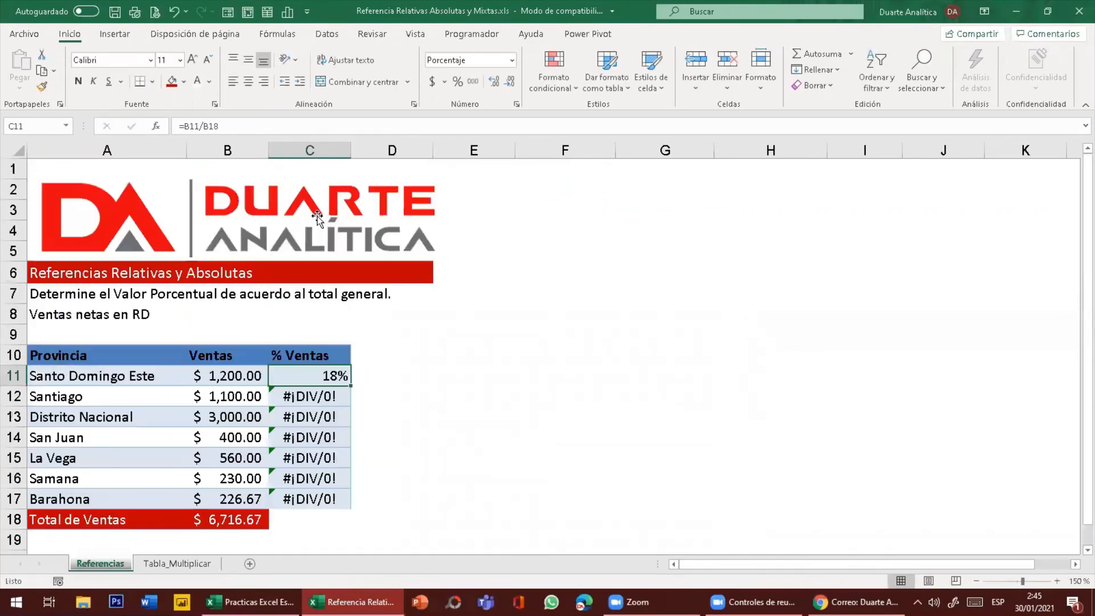
key(Down)
key(Down)
key(Down)
key(Down)
key(Down)
key(Down)
key(Down)
key(Down)
key(Down)
key(Down)
key(Down)
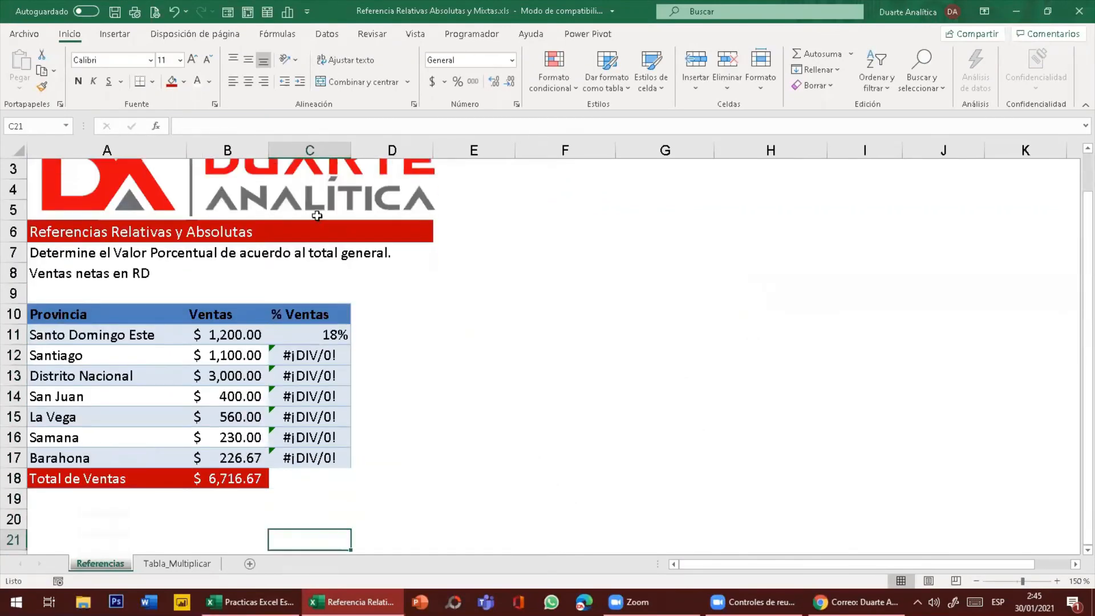
Open the Santo Domingo Este formula in C11, annotate row 12 and the column letter, and close the cell.
double_click(317, 313)
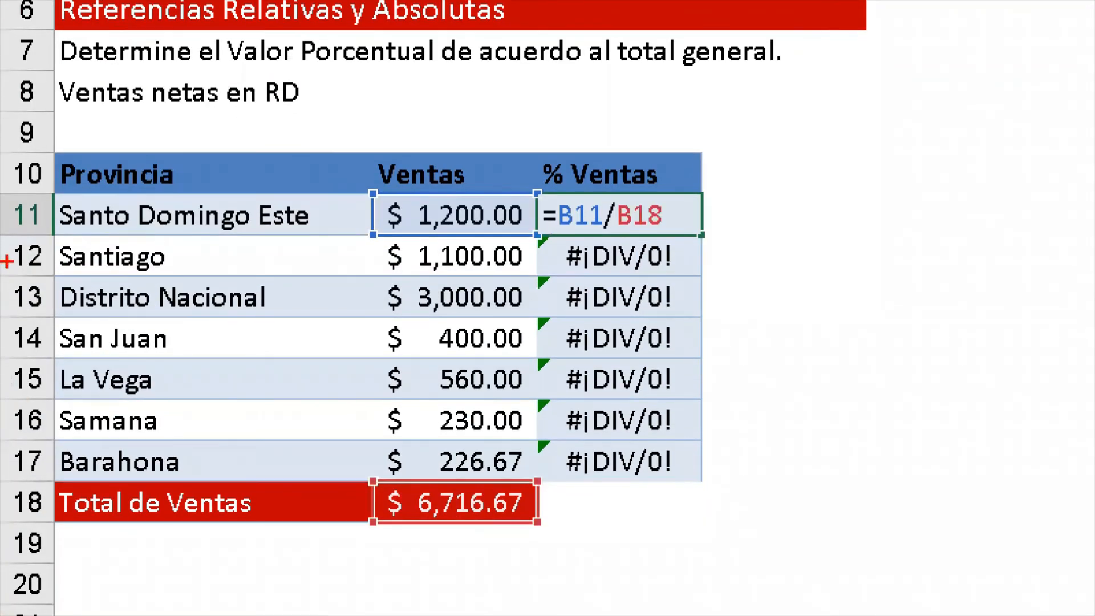
drag(7, 261, 87, 255)
mouse_move(767, 112)
mouse_down()
mouse_move(787, 111)
mouse_move(820, 146)
mouse_move(807, 127)
mouse_up()
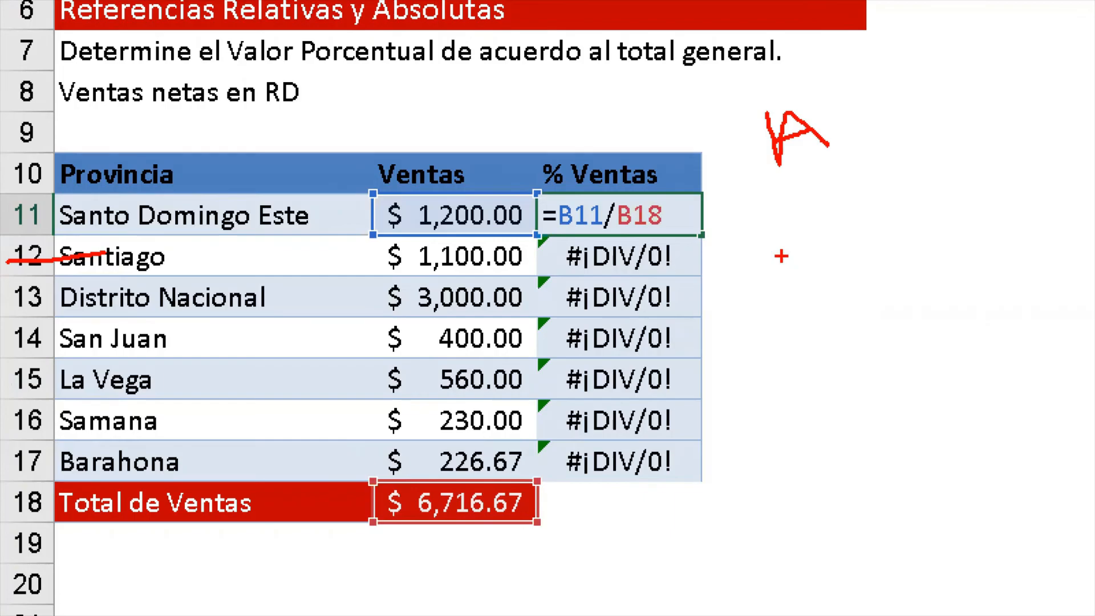
key(ctrl+Return)
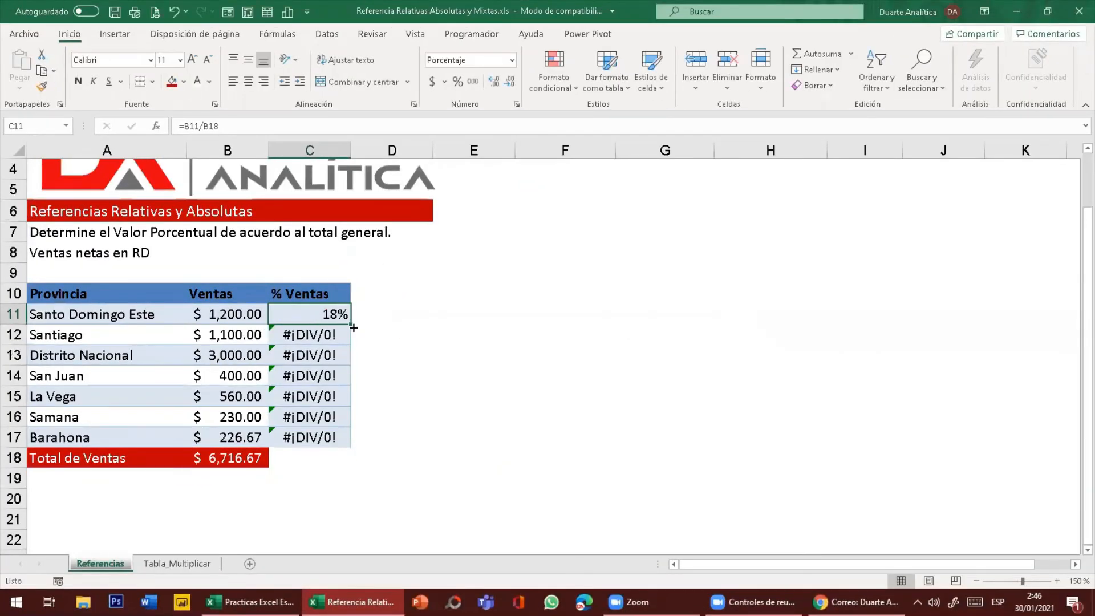
Copy the C11 formula across to D11, mark its column references, and clear D11.
drag(351, 323, 422, 324)
double_click(407, 315)
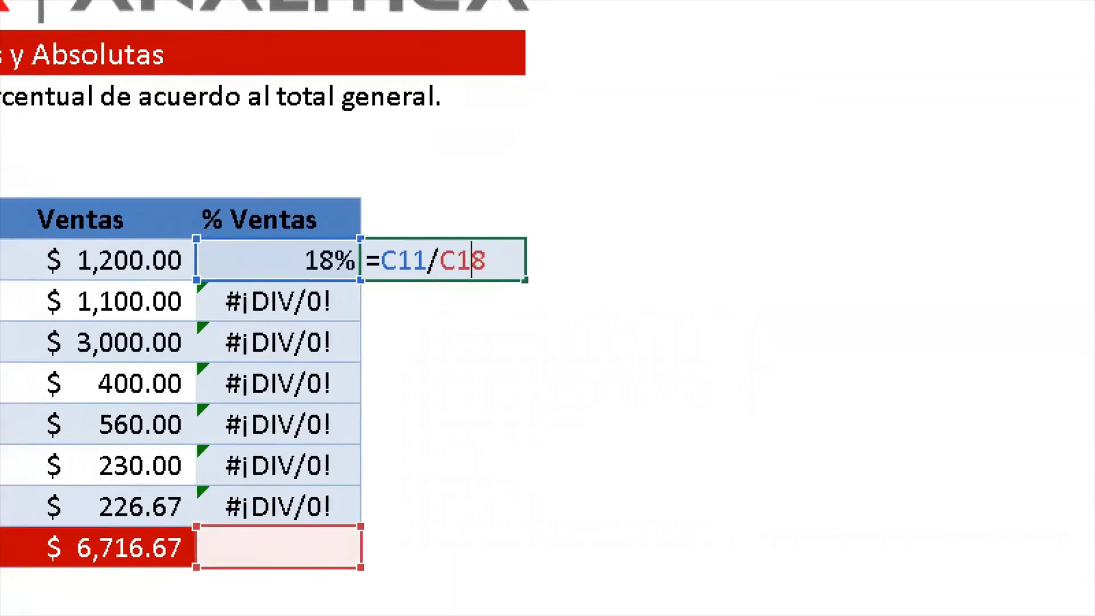
drag(419, 234, 447, 168)
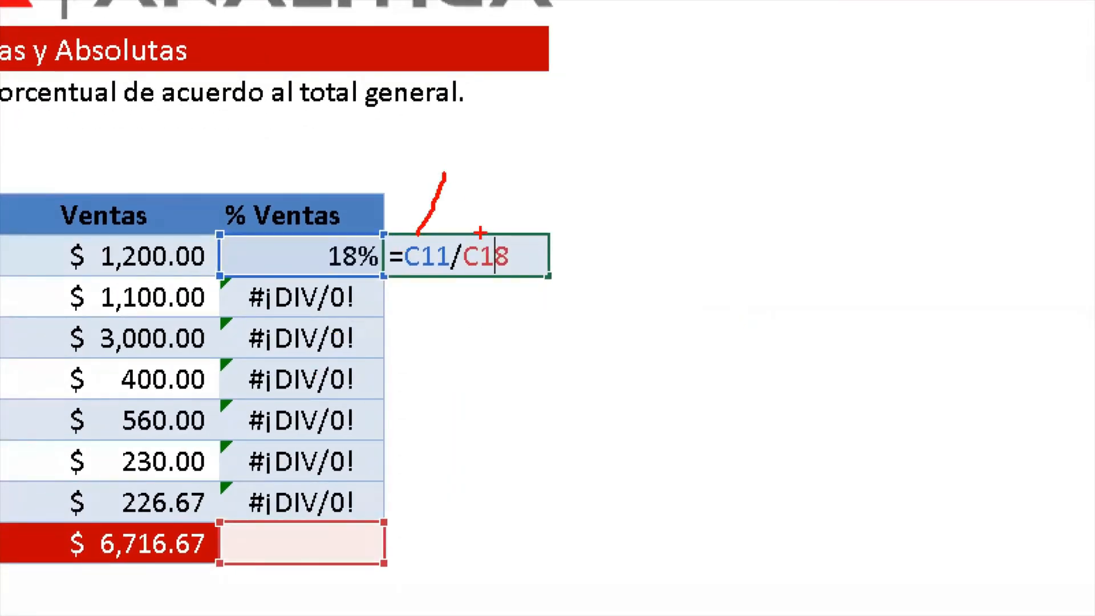
drag(480, 234, 491, 197)
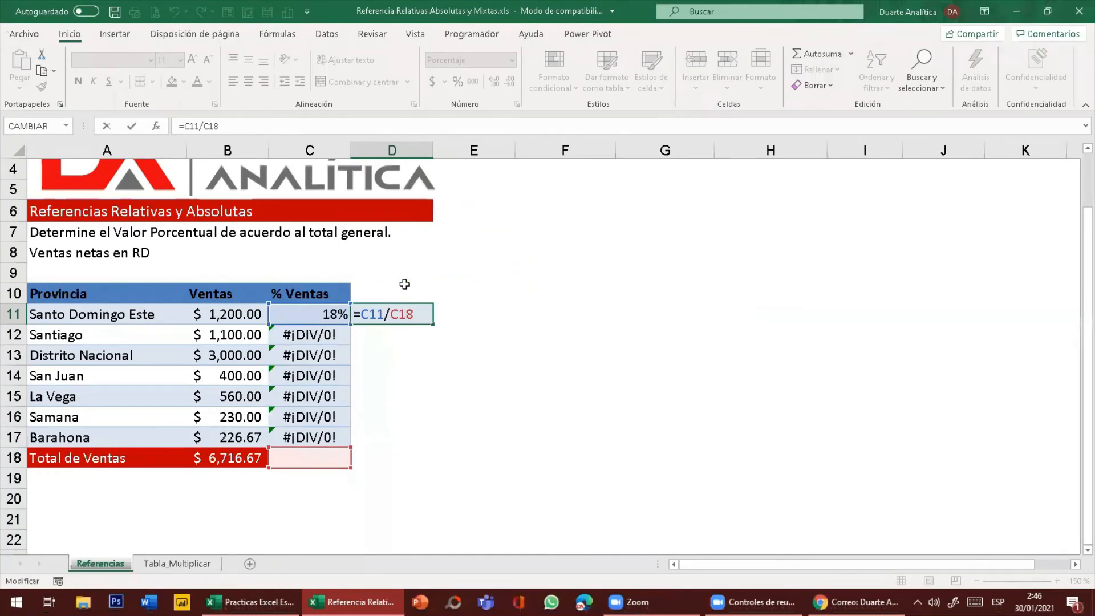
key(ctrl+Return)
key(Delete)
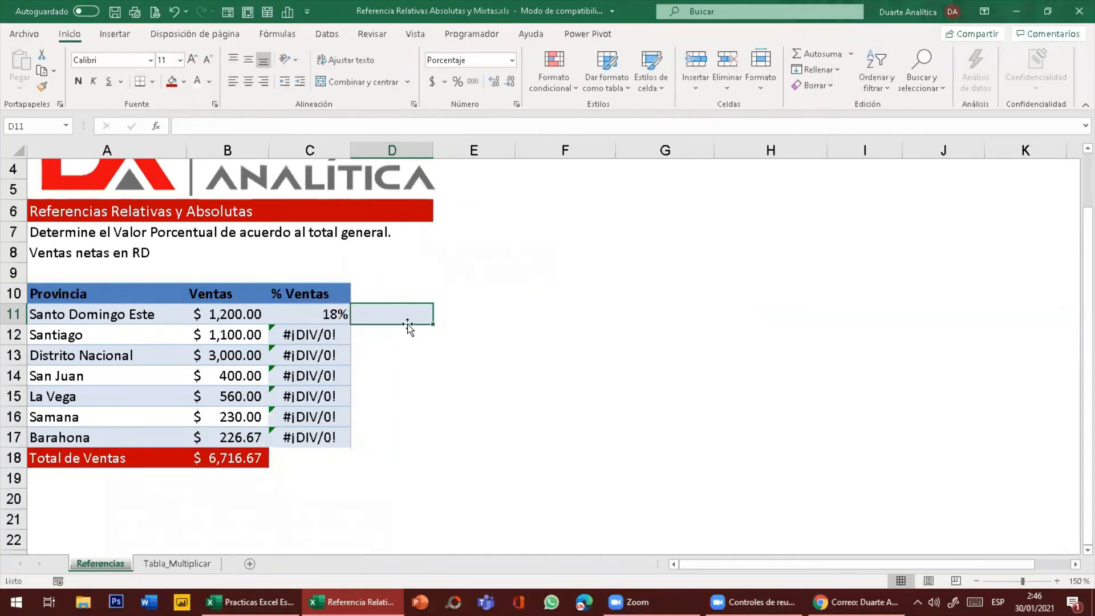
Review the C11 formula and fill it down the % Ventas column through C17.
click(409, 372)
double_click(329, 313)
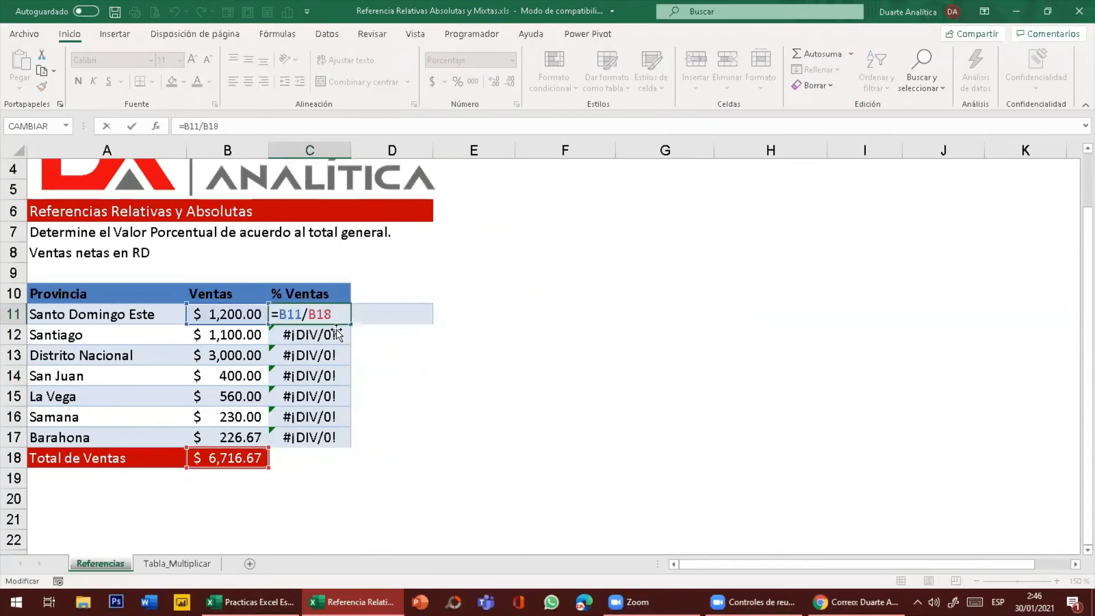
key(Return)
click(337, 314)
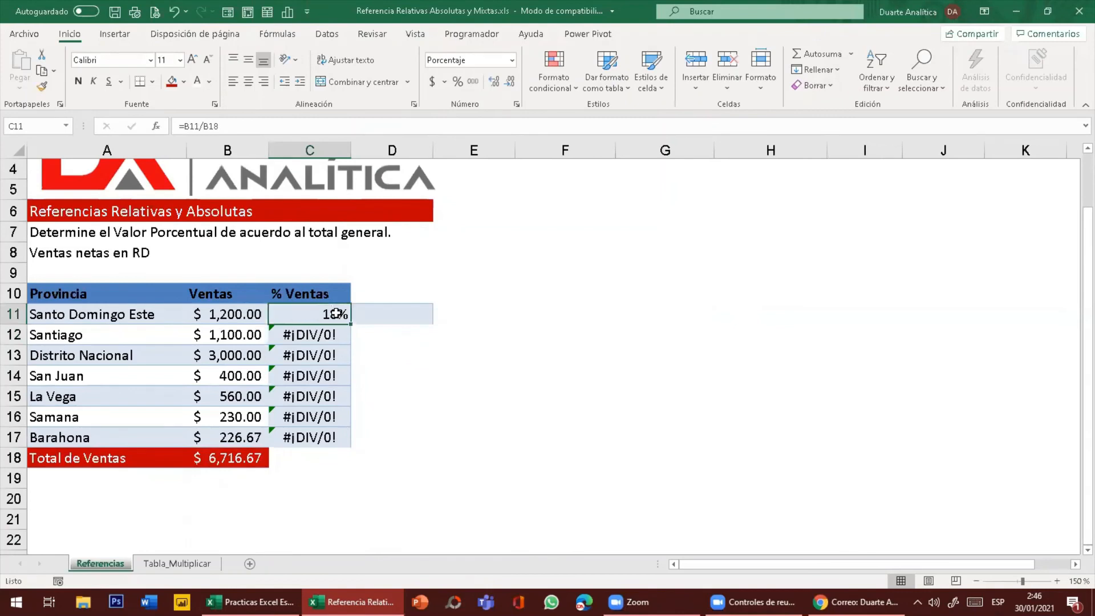
double_click(349, 324)
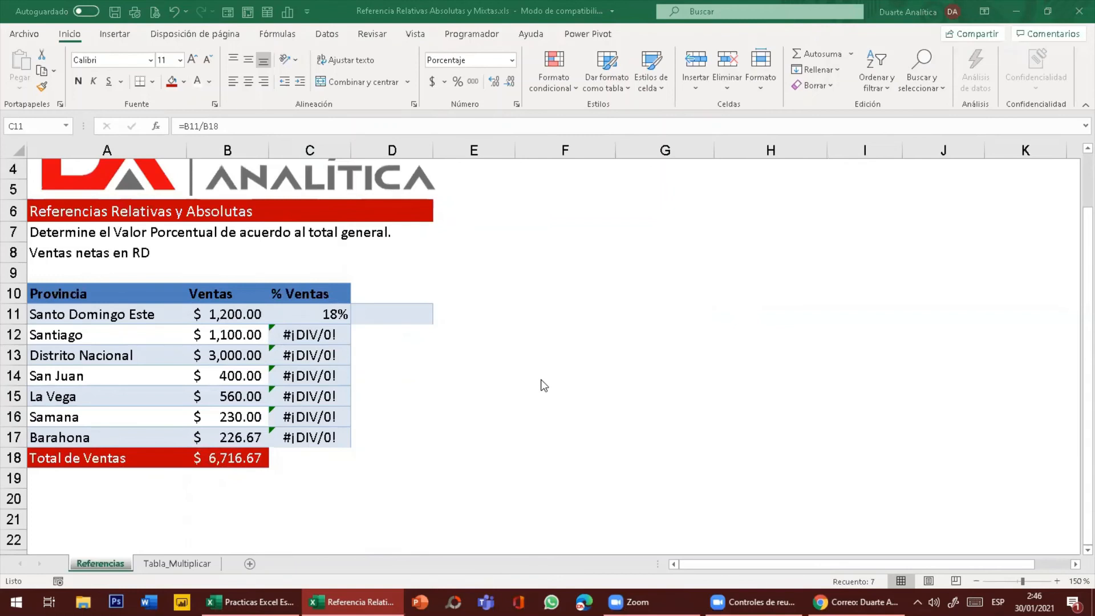
click(397, 375)
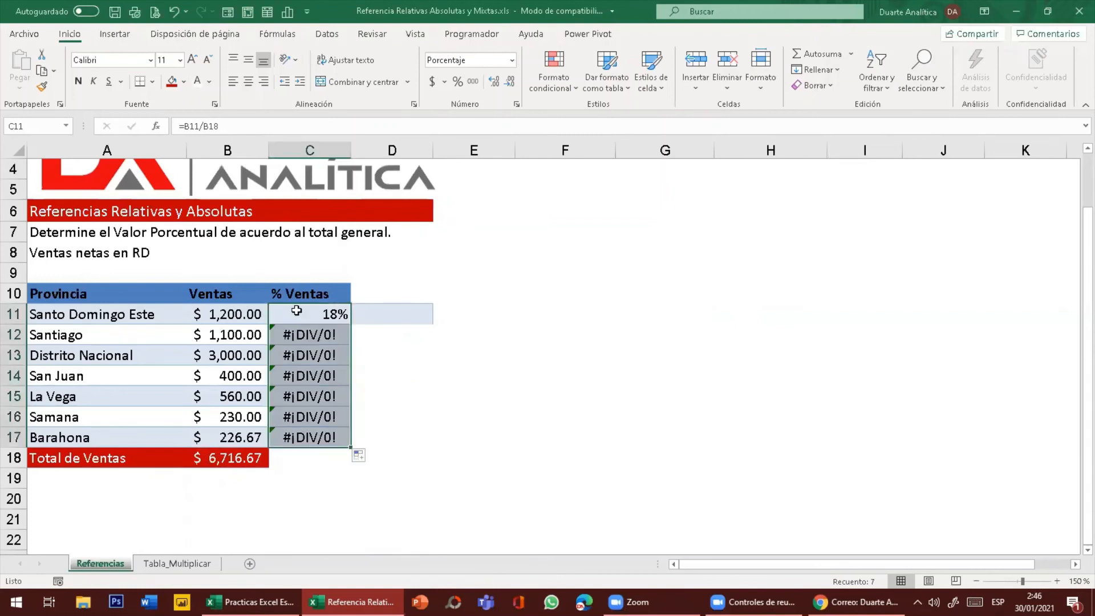
click(456, 356)
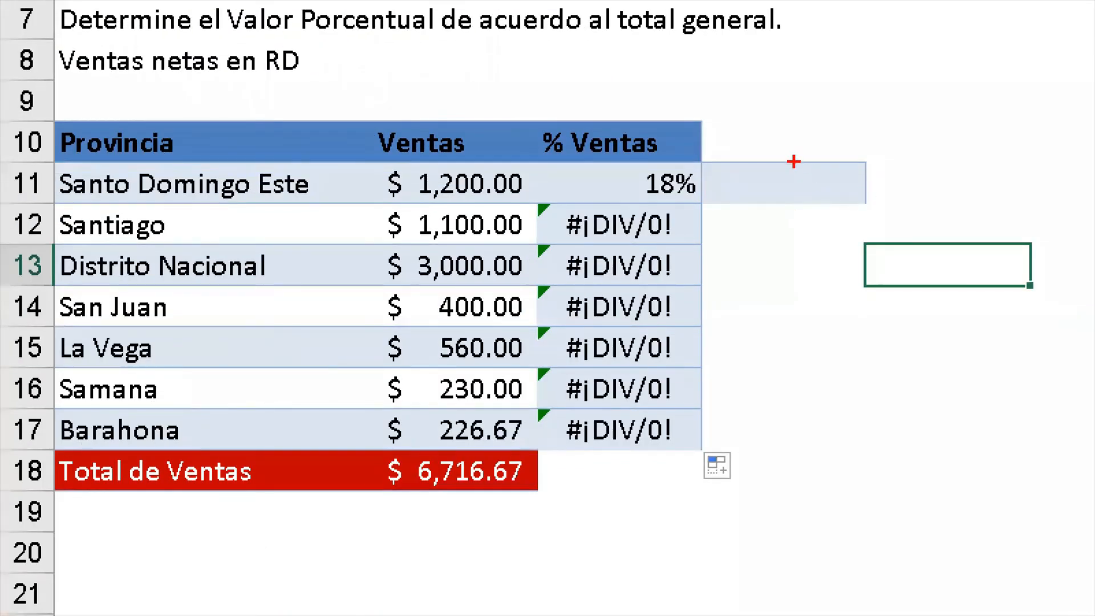
Annotate the downward copy direction, the sales total labelled "B18", and the error cells C12:C17, and clear the drawing.
mouse_move(789, 145)
mouse_down()
mouse_move(800, 349)
mouse_move(819, 371)
mouse_move(801, 294)
mouse_move(765, 300)
mouse_up()
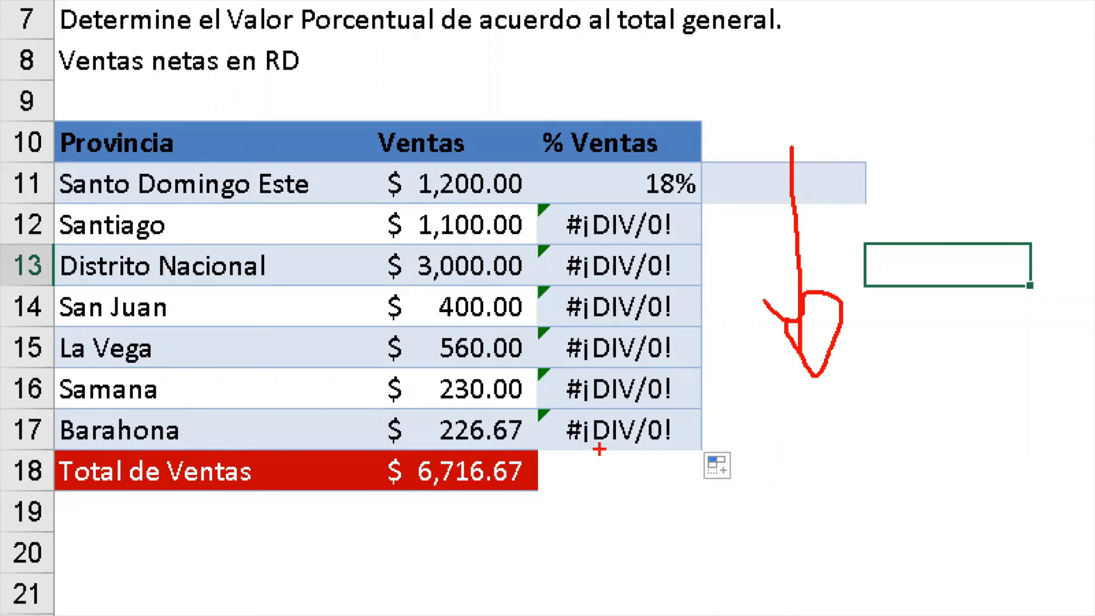
mouse_move(550, 485)
mouse_down()
mouse_move(756, 518)
mouse_move(989, 311)
mouse_move(862, 223)
mouse_move(795, 215)
mouse_move(826, 215)
mouse_up()
drag(806, 215, 772, 246)
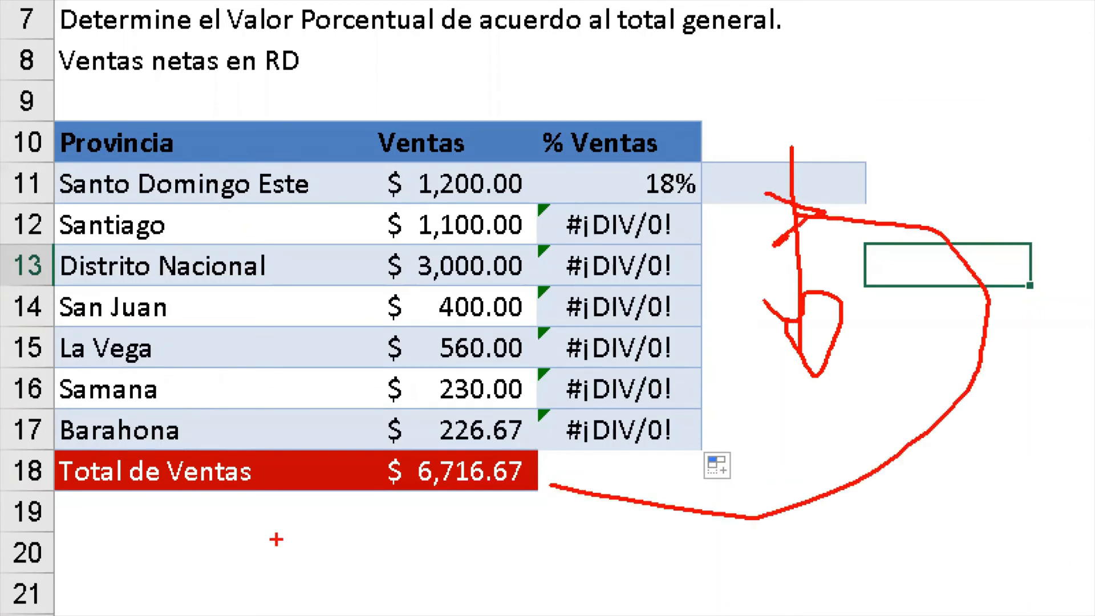
mouse_move(377, 502)
mouse_down()
mouse_move(376, 485)
mouse_move(523, 440)
mouse_up()
mouse_move(451, 576)
mouse_down()
mouse_move(439, 539)
mouse_move(473, 513)
mouse_move(488, 541)
mouse_move(453, 573)
mouse_up()
mouse_move(494, 521)
mouse_down()
mouse_move(520, 553)
mouse_move(554, 546)
mouse_up()
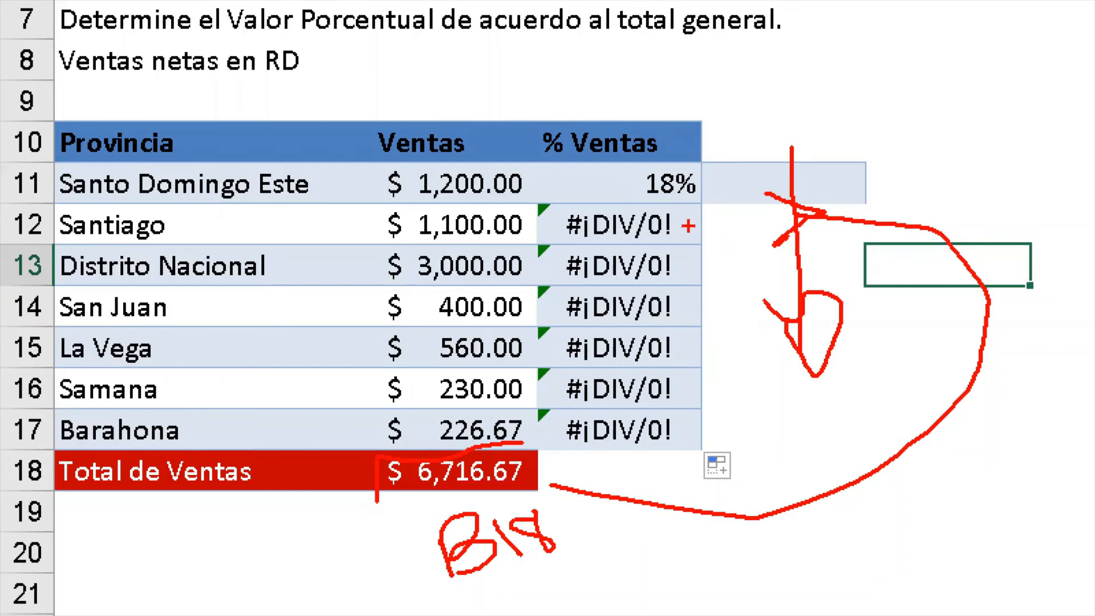
drag(688, 225, 678, 426)
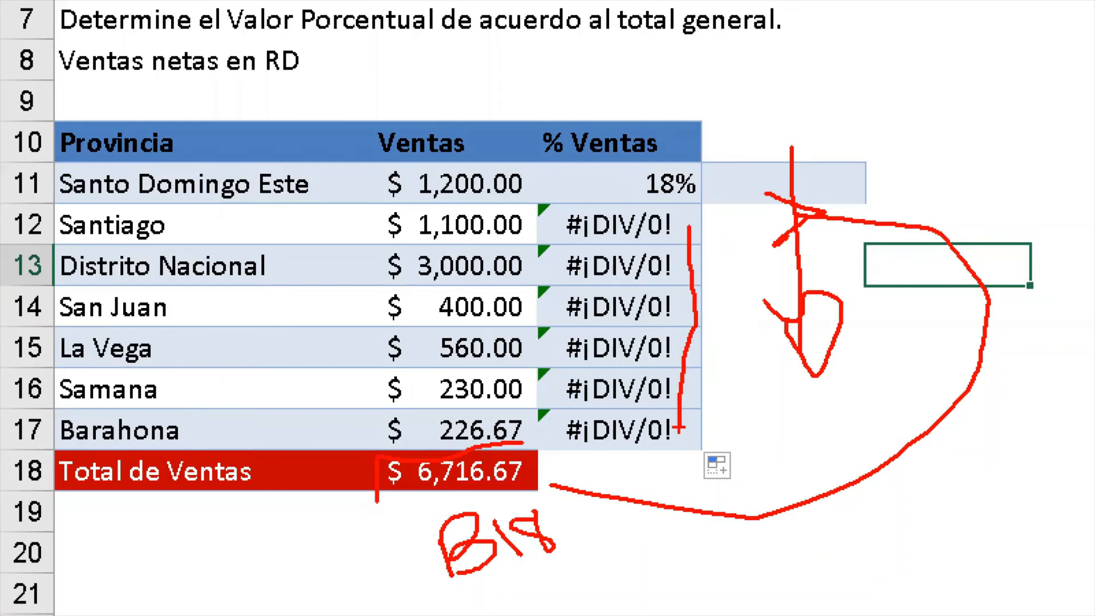
key(Escape)
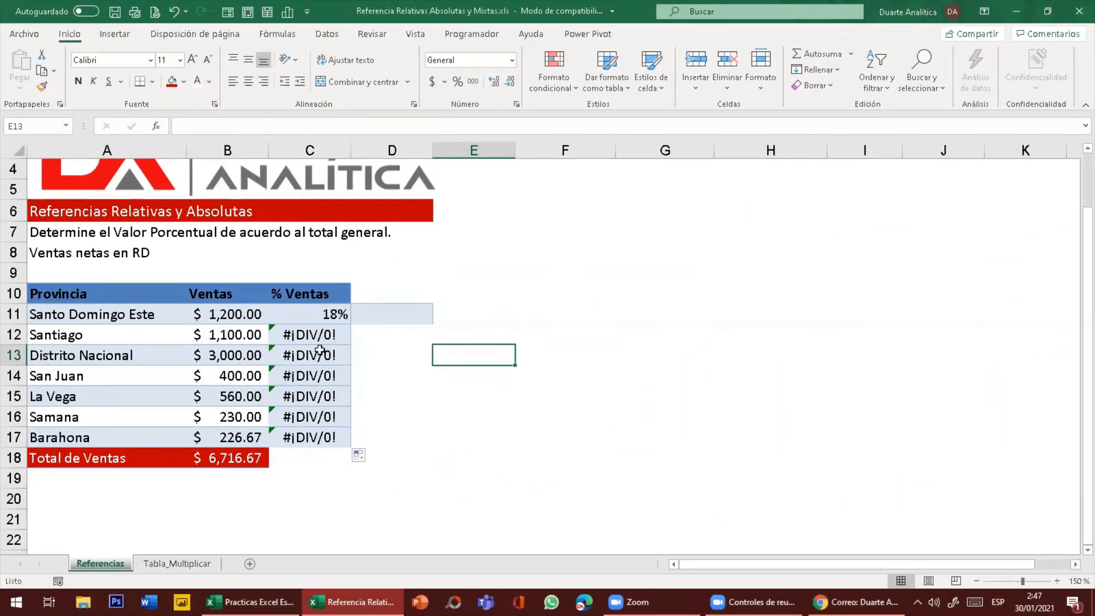
Open the C11 formula, underline its B18 reference, and handwrite "FijAR" beside it as an annotation.
double_click(342, 314)
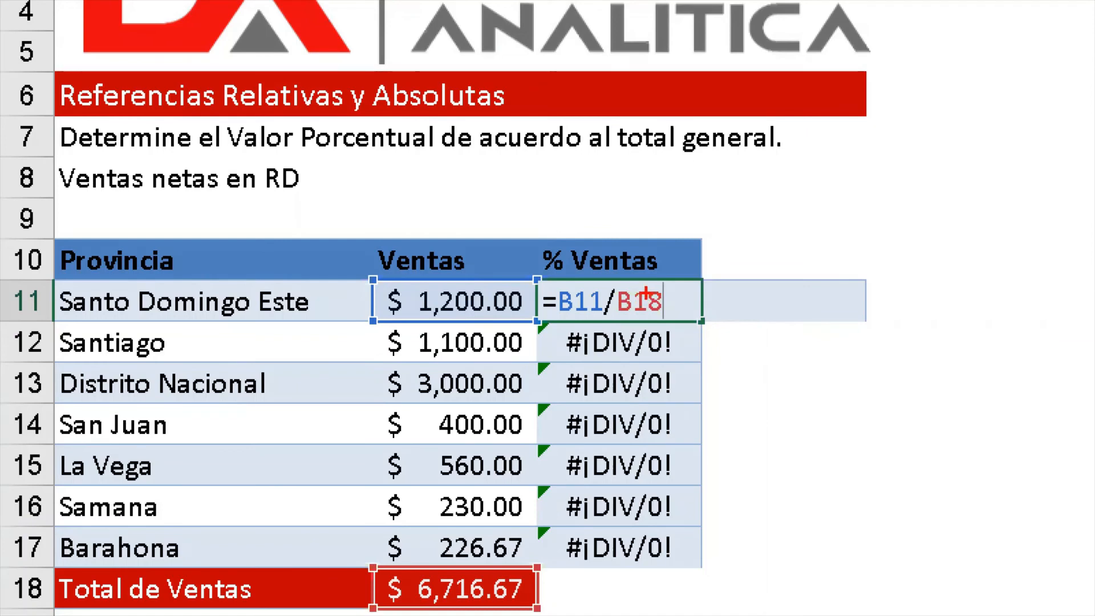
drag(625, 314, 674, 312)
mouse_move(749, 279)
mouse_down()
mouse_move(753, 321)
mouse_move(744, 274)
mouse_move(786, 259)
mouse_up()
mouse_move(748, 305)
mouse_down()
mouse_move(774, 294)
mouse_move(814, 308)
mouse_up()
click(813, 267)
mouse_move(832, 264)
mouse_down()
mouse_move(856, 312)
mouse_move(882, 252)
mouse_move(901, 269)
mouse_move(889, 264)
mouse_move(919, 259)
mouse_move(917, 221)
mouse_move(1009, 249)
mouse_up()
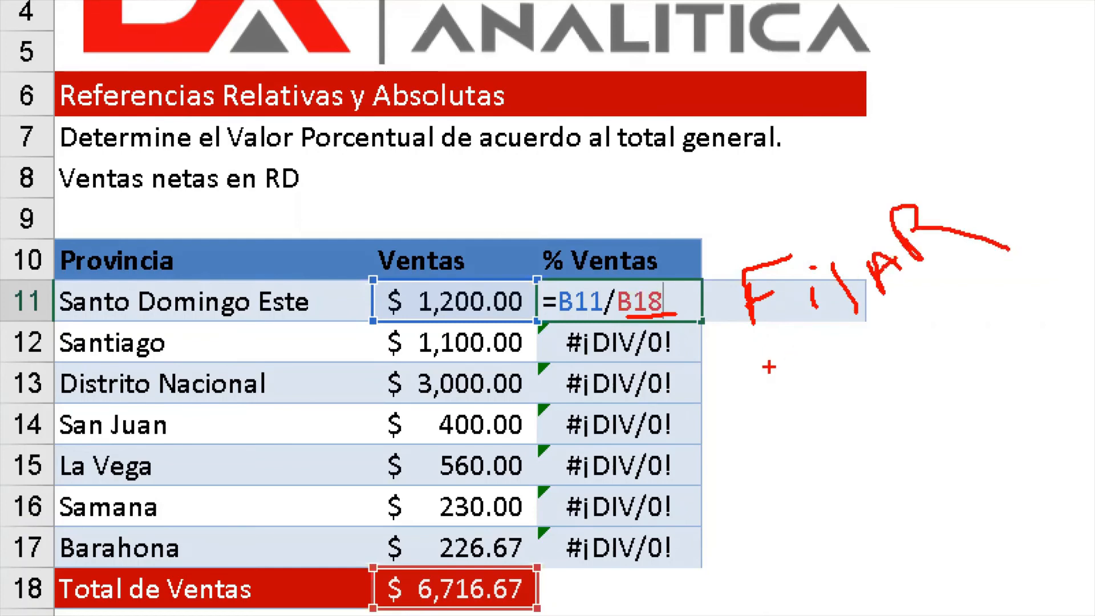
key(Escape)
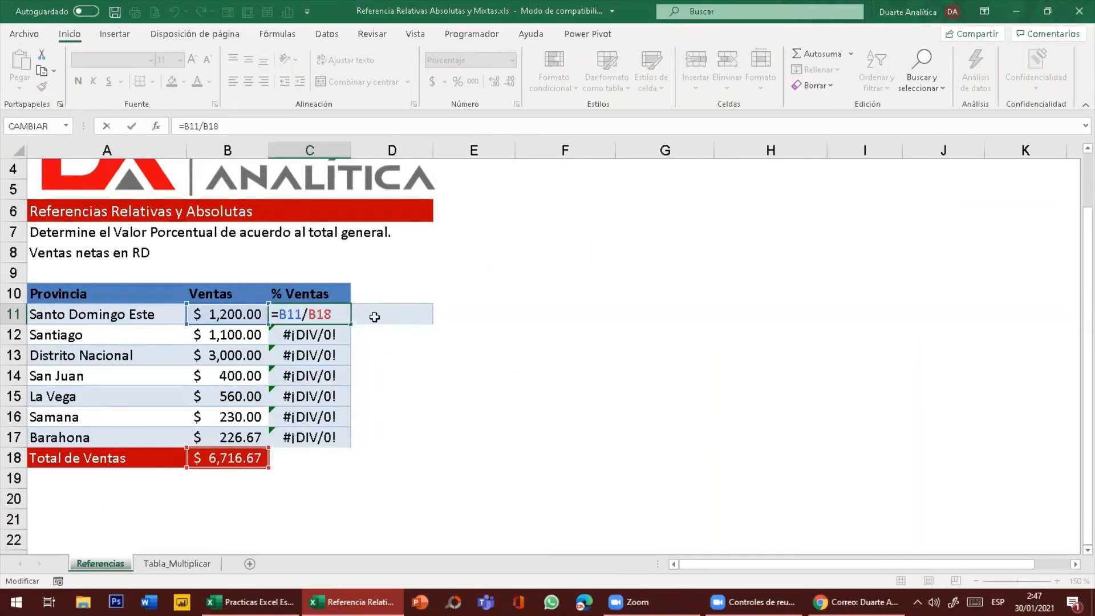
Make the B18 reference in the C11 formula absolute as $B$18 and handwrite "F4" beside it as an annotation.
key(F4)
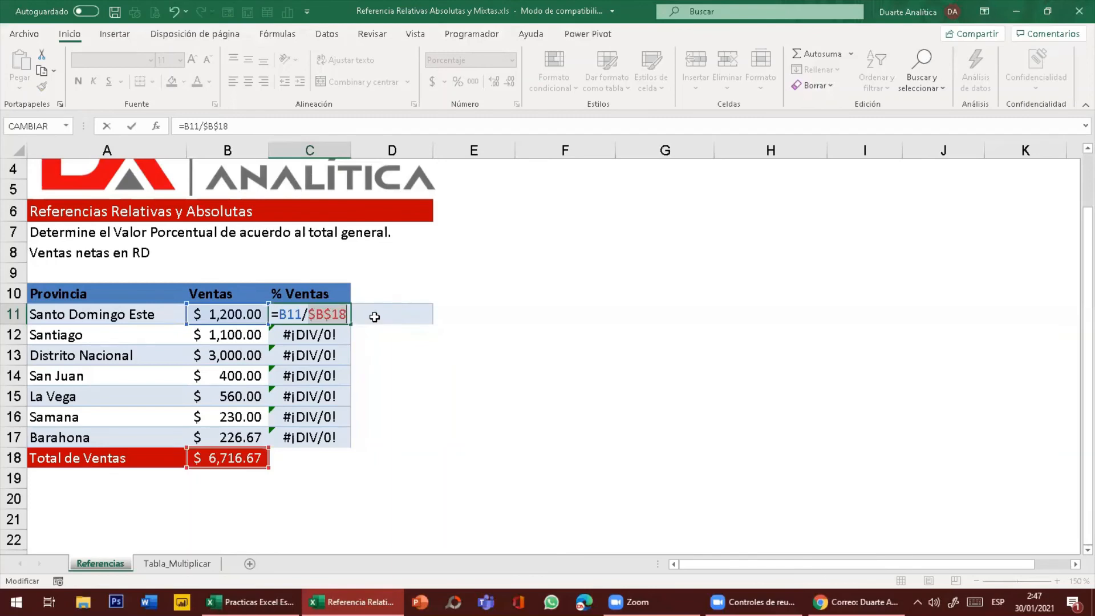
key(ctrl+1)
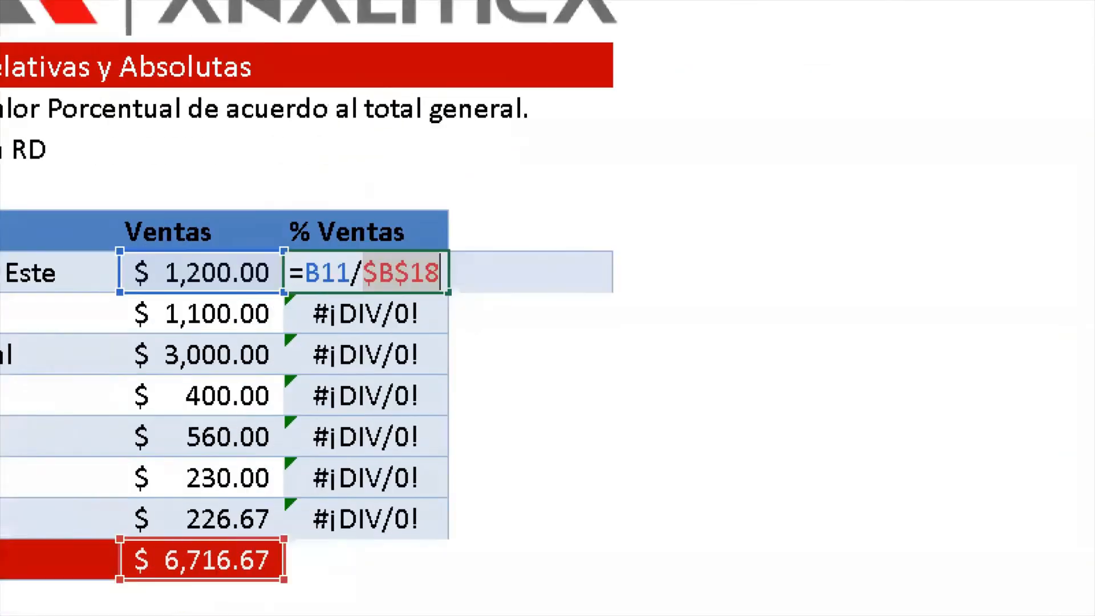
click(249, 352)
mouse_move(593, 249)
mouse_down()
mouse_move(631, 319)
mouse_move(586, 233)
mouse_move(662, 217)
mouse_up()
mouse_move(613, 278)
mouse_down()
mouse_move(648, 261)
mouse_move(726, 255)
mouse_move(713, 317)
mouse_up()
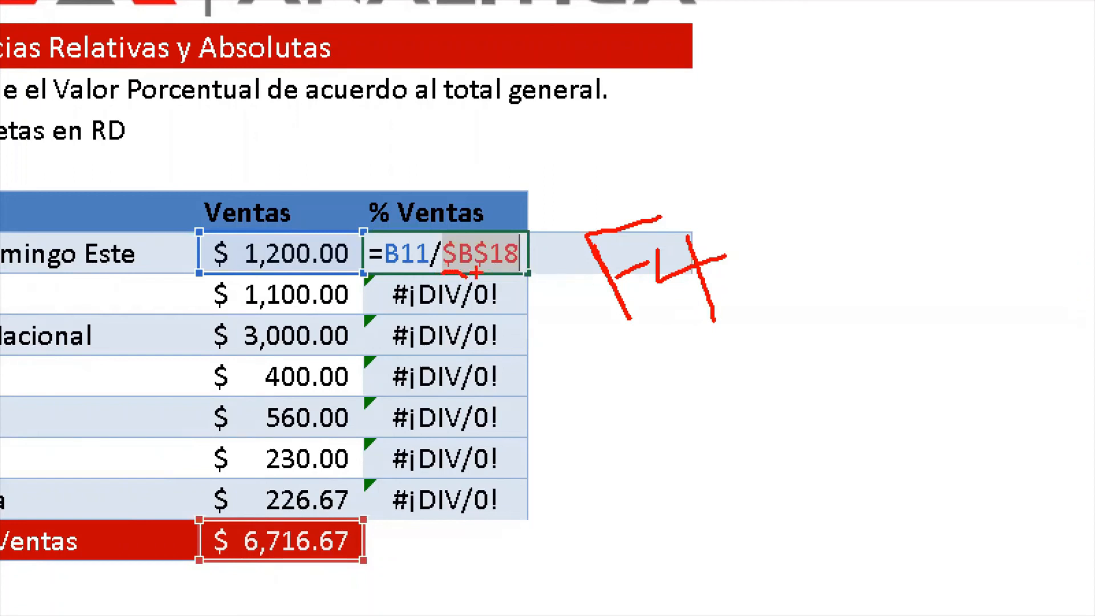
Underline $B$18 in the C11 formula, handwrite "$B$18" above it, then clear the drawing and accept the formula.
drag(475, 273, 524, 264)
mouse_move(665, 116)
mouse_down()
mouse_move(667, 157)
mouse_move(628, 169)
mouse_move(658, 160)
mouse_move(669, 192)
mouse_move(725, 114)
mouse_move(741, 130)
mouse_move(697, 143)
mouse_up()
mouse_move(773, 77)
mouse_down()
mouse_move(804, 93)
mouse_move(775, 112)
mouse_move(785, 92)
mouse_move(817, 119)
mouse_up()
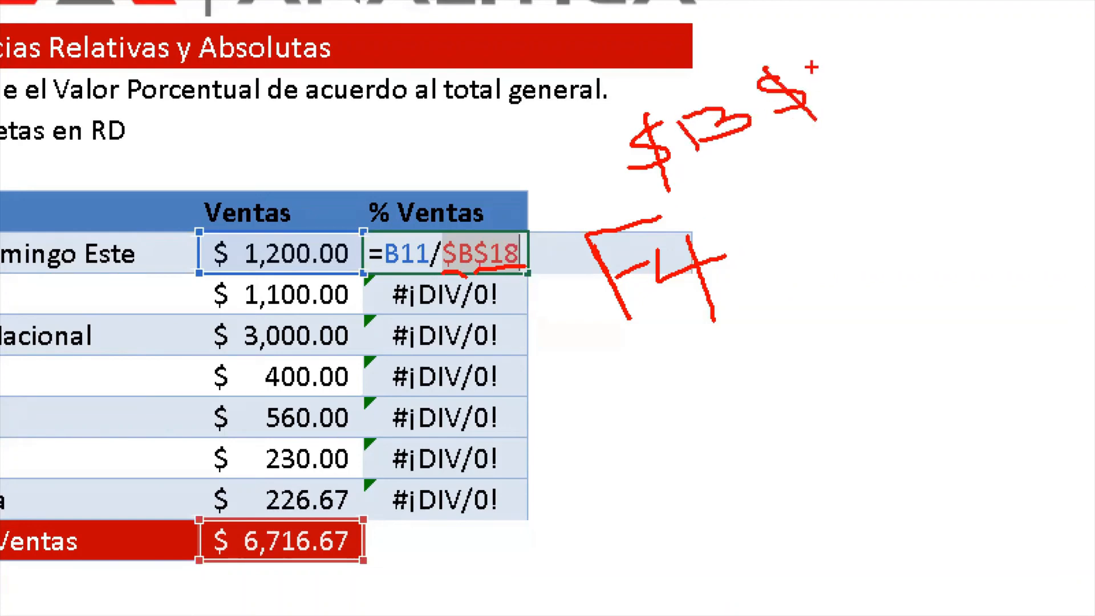
drag(812, 67, 855, 111)
mouse_move(861, 42)
mouse_down()
mouse_move(869, 89)
mouse_move(863, 30)
mouse_up()
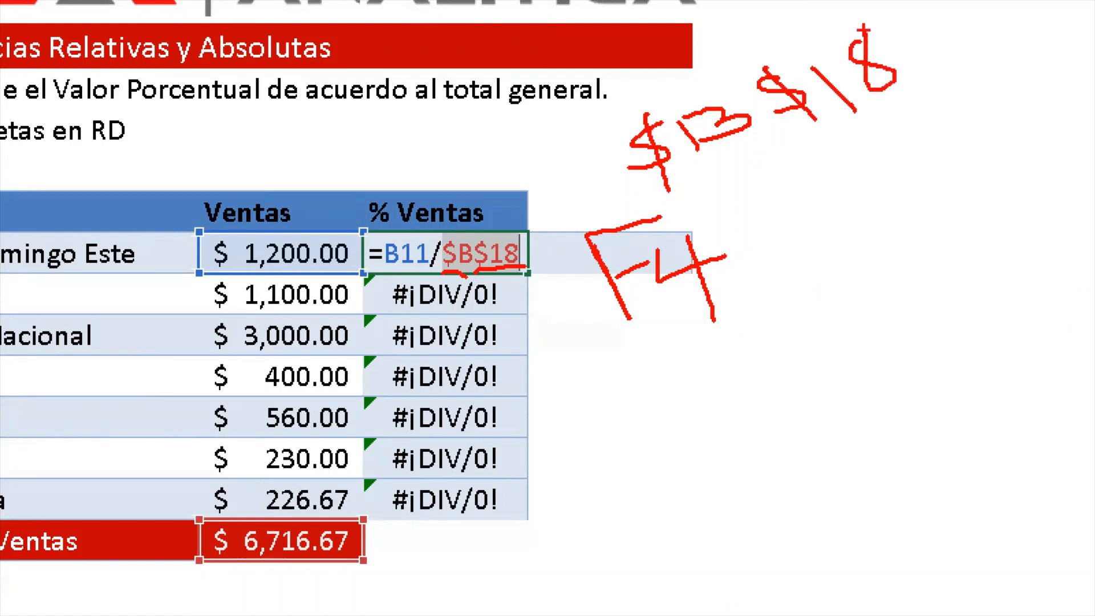
mouse_move(932, 92)
mouse_down()
mouse_move(647, 210)
mouse_move(600, 150)
mouse_move(895, 4)
mouse_move(933, 130)
mouse_move(911, 147)
mouse_up()
key(Escape)
key(Return)
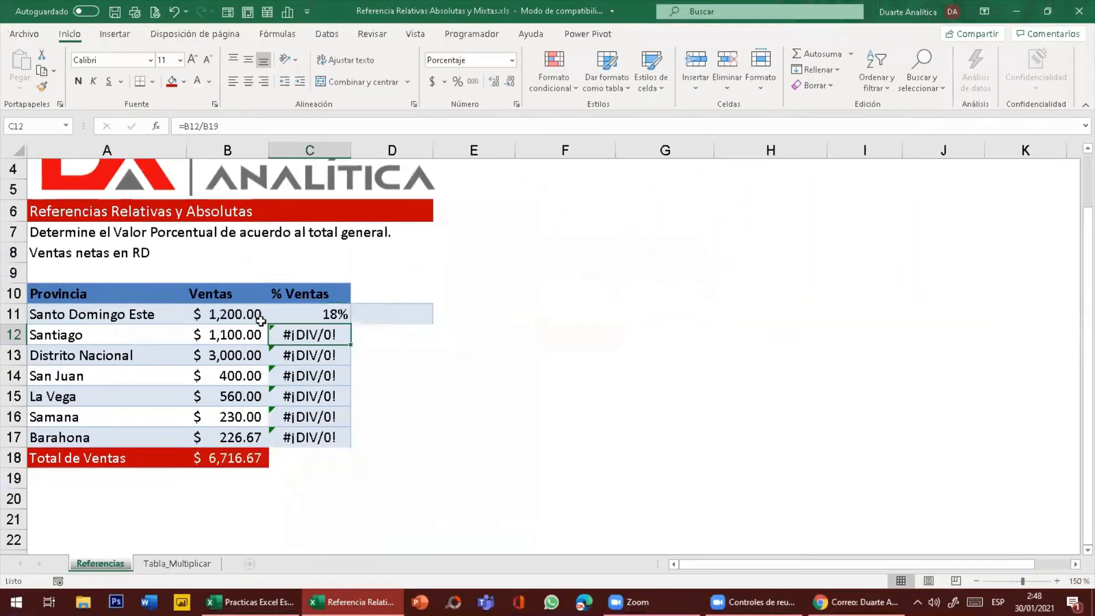
Fill the C11 formula down the % Ventas column through C17, underline the sales total as an annotation, and clear it.
click(292, 308)
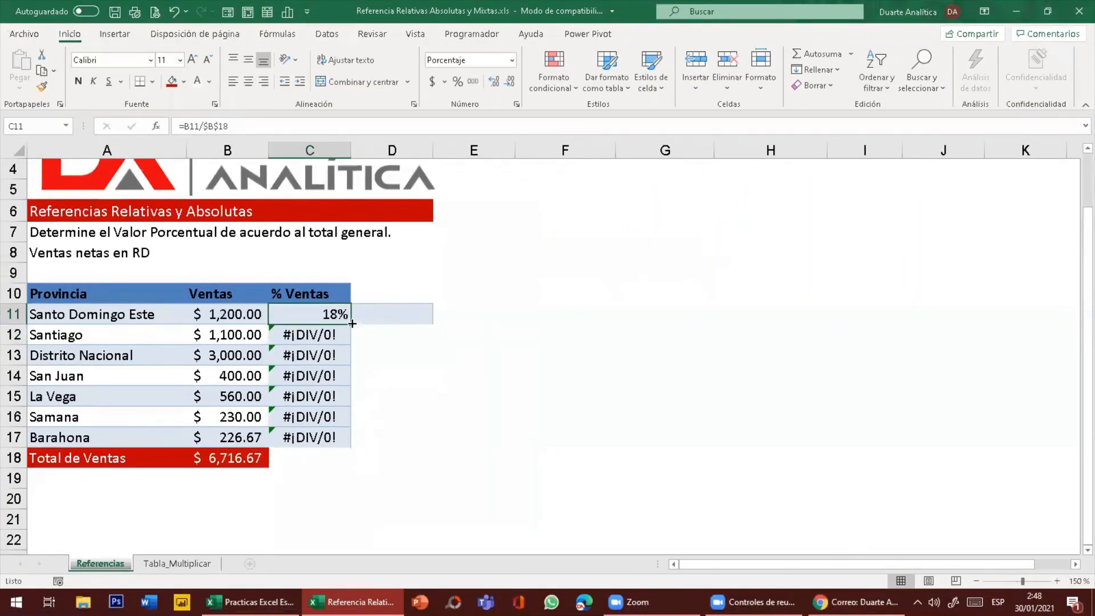
double_click(352, 324)
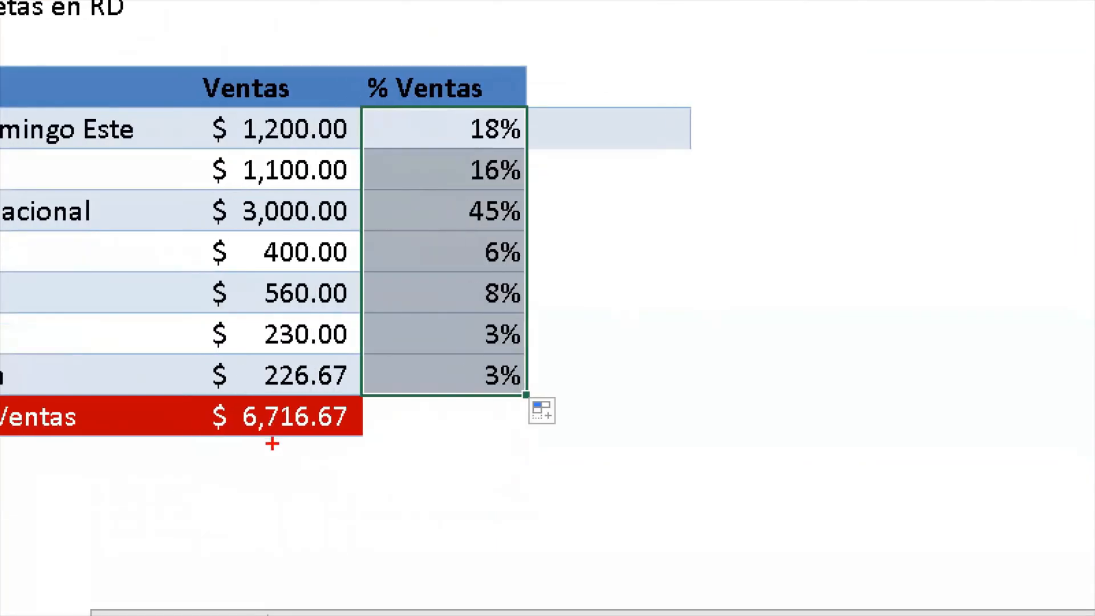
drag(198, 476, 243, 475)
drag(309, 452, 362, 453)
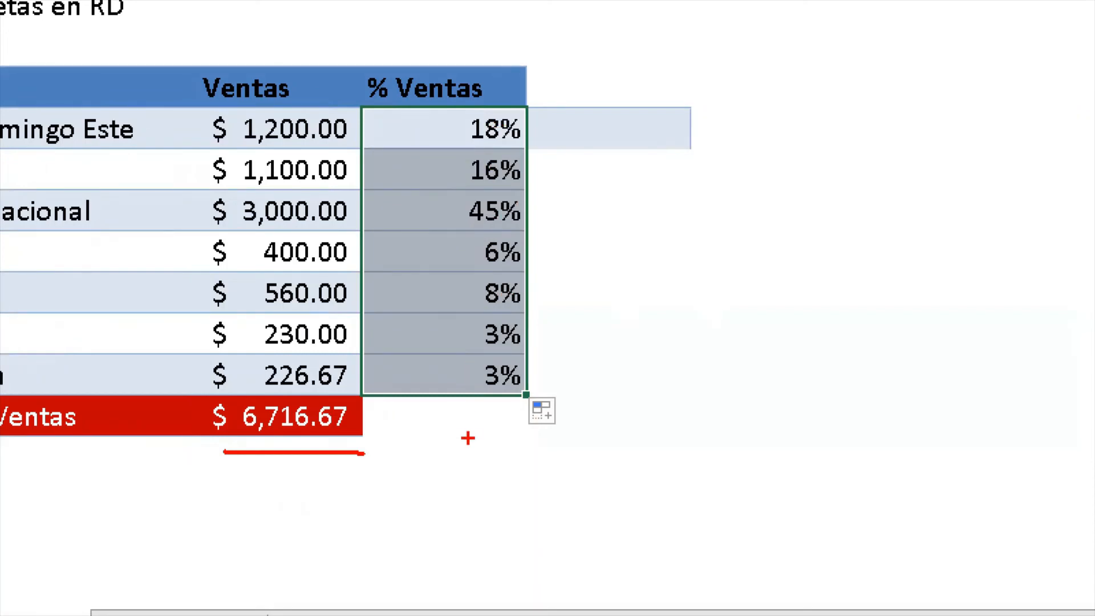
key(Escape)
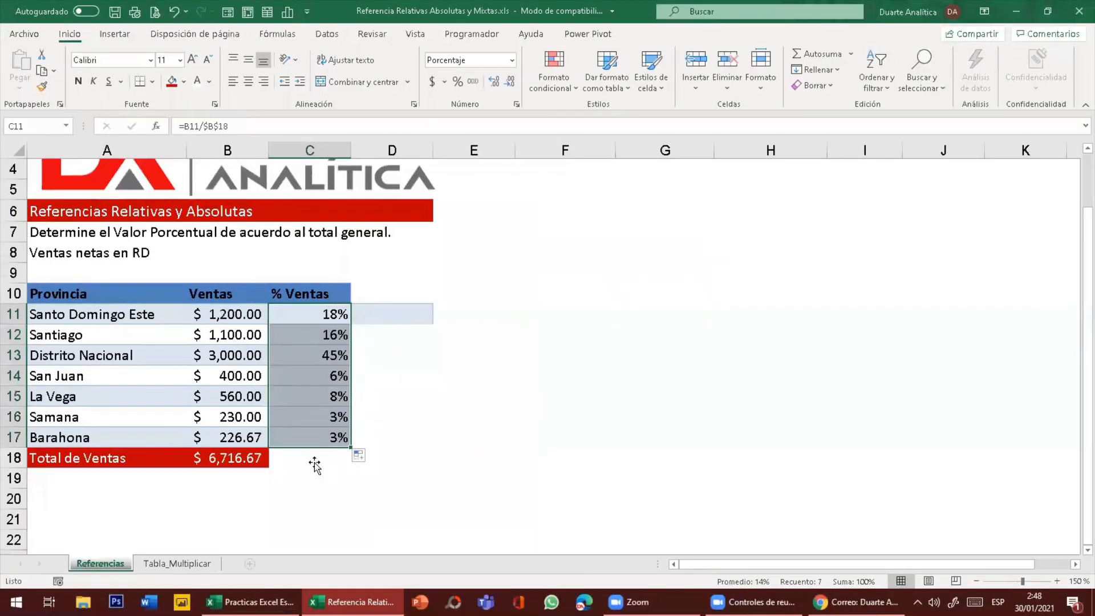
Review the C12 formula, marking the Santiago row and its B12 and $B$18 references, and close the cell.
double_click(310, 337)
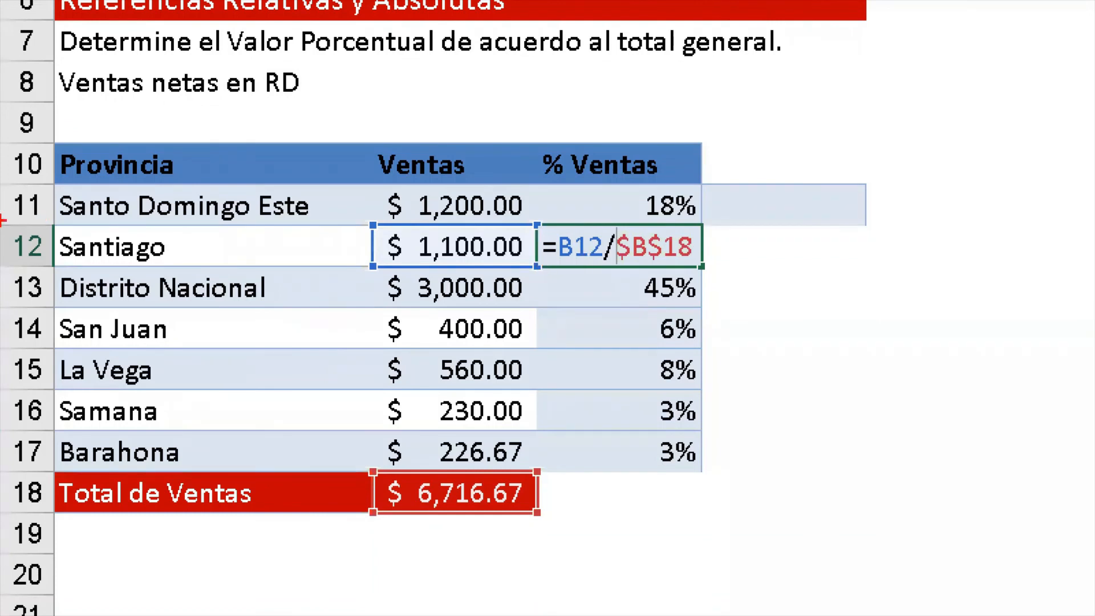
mouse_move(201, 241)
mouse_down()
mouse_move(300, 233)
mouse_move(269, 234)
mouse_up()
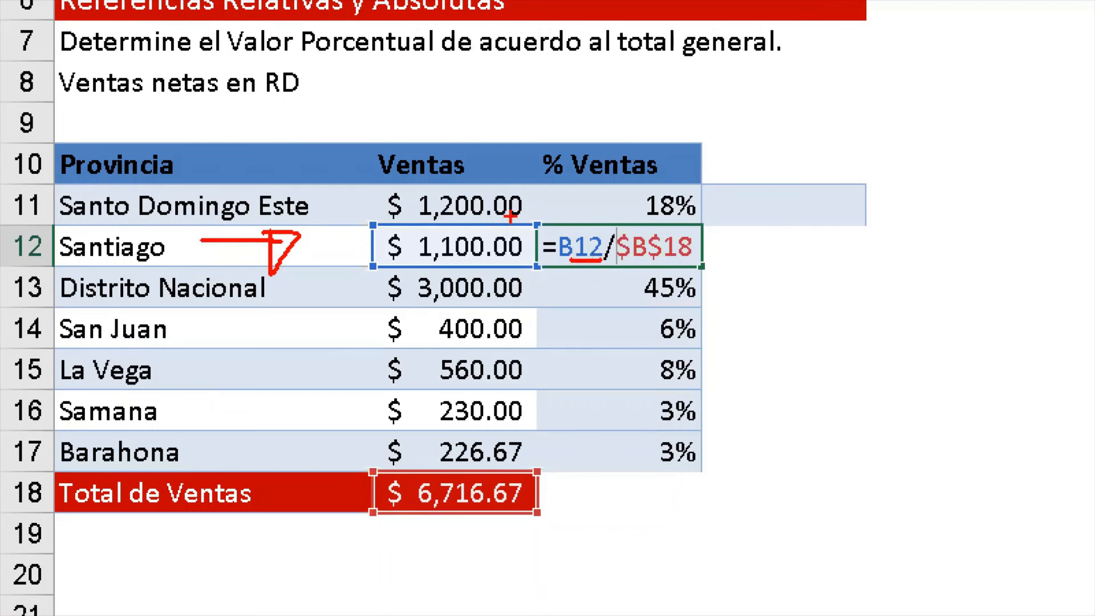
mouse_move(623, 259)
mouse_down()
mouse_move(662, 275)
mouse_move(736, 221)
mouse_move(607, 216)
mouse_move(626, 289)
mouse_move(673, 288)
mouse_up()
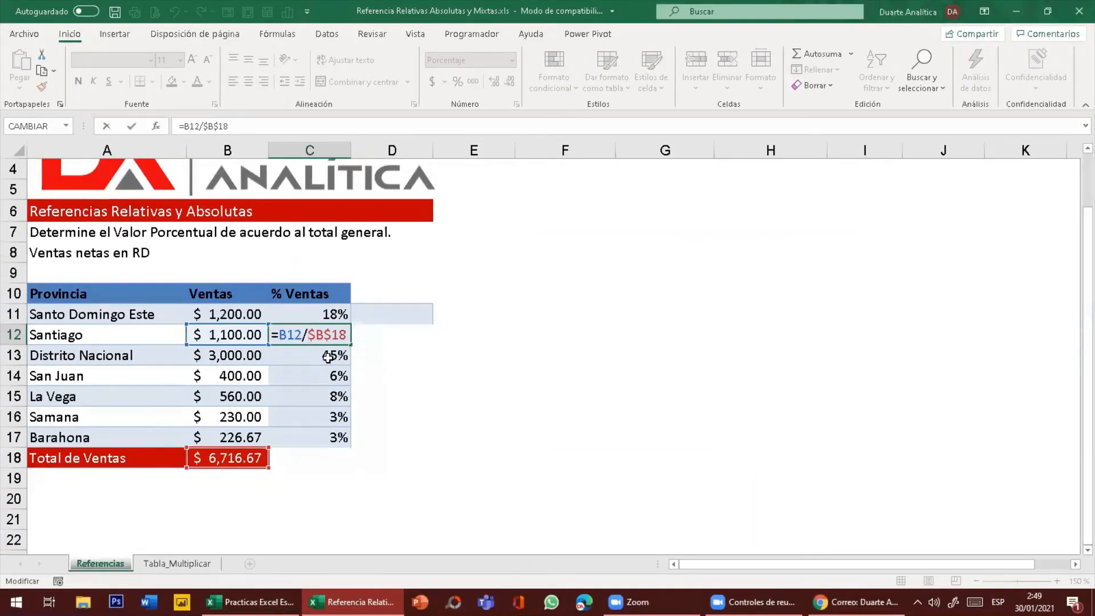
key(Return)
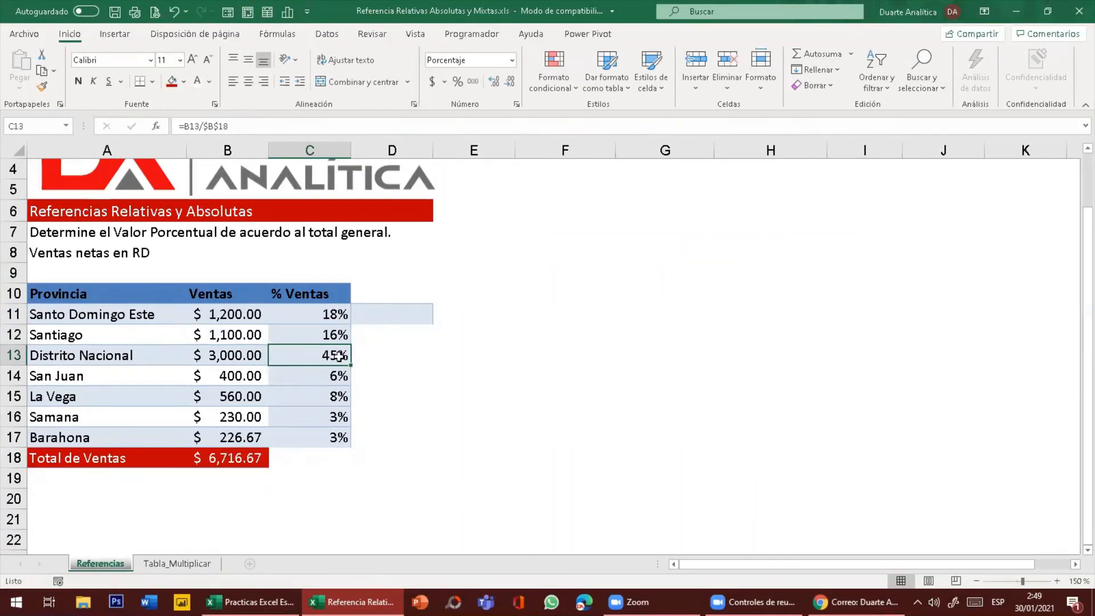
Review the C13 formula, underlining row 13 and circling $B$18 and the C11 percentage, and clear the drawing.
double_click(339, 356)
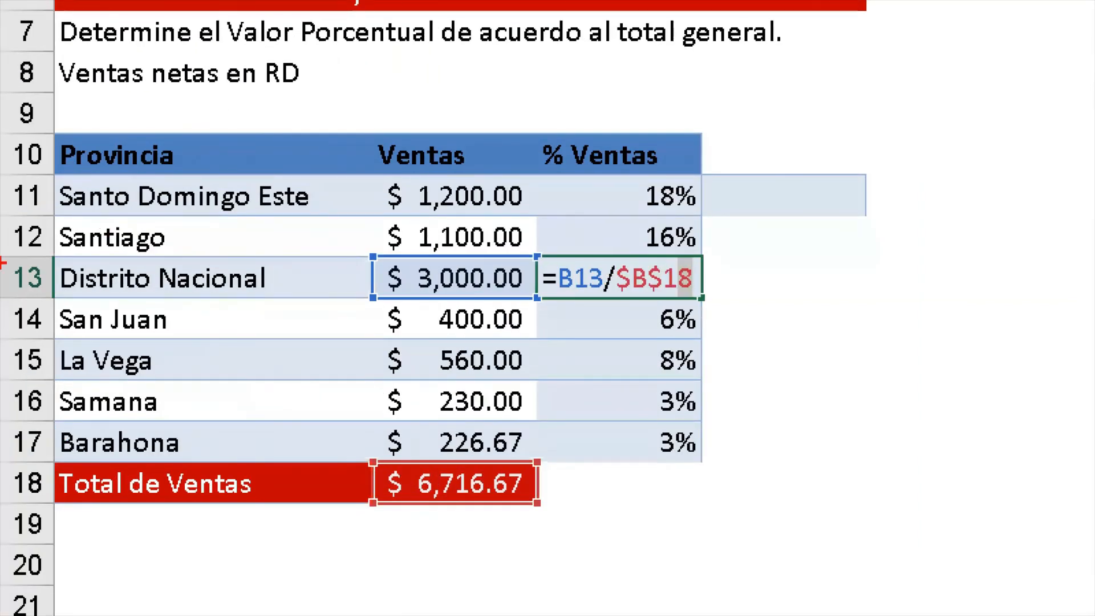
drag(1, 296, 106, 302)
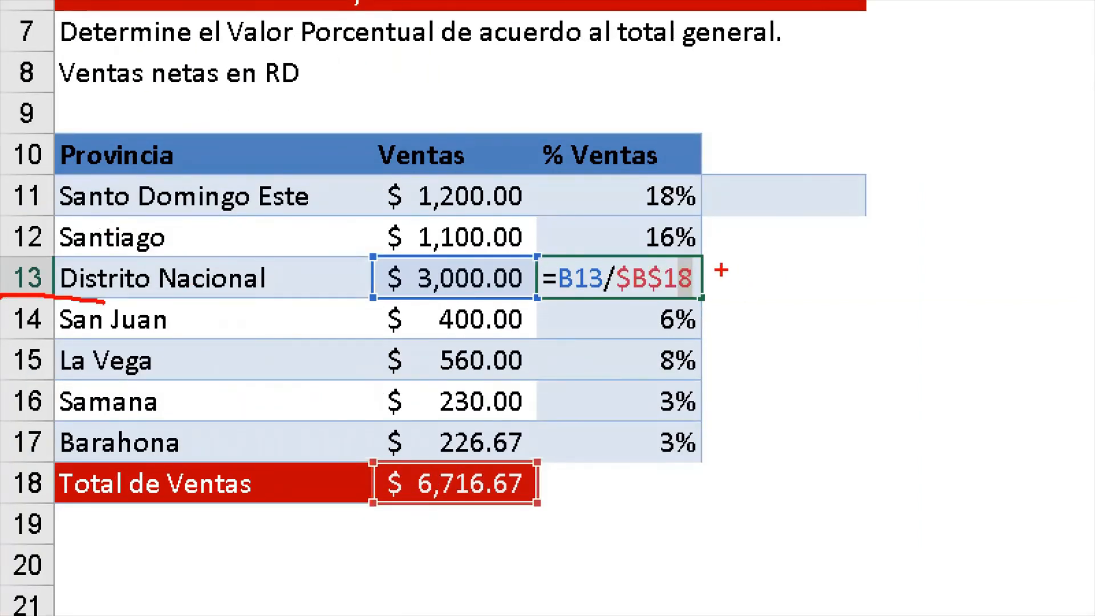
mouse_move(723, 266)
mouse_down()
mouse_move(679, 247)
mouse_move(601, 281)
mouse_move(697, 312)
mouse_move(710, 259)
mouse_up()
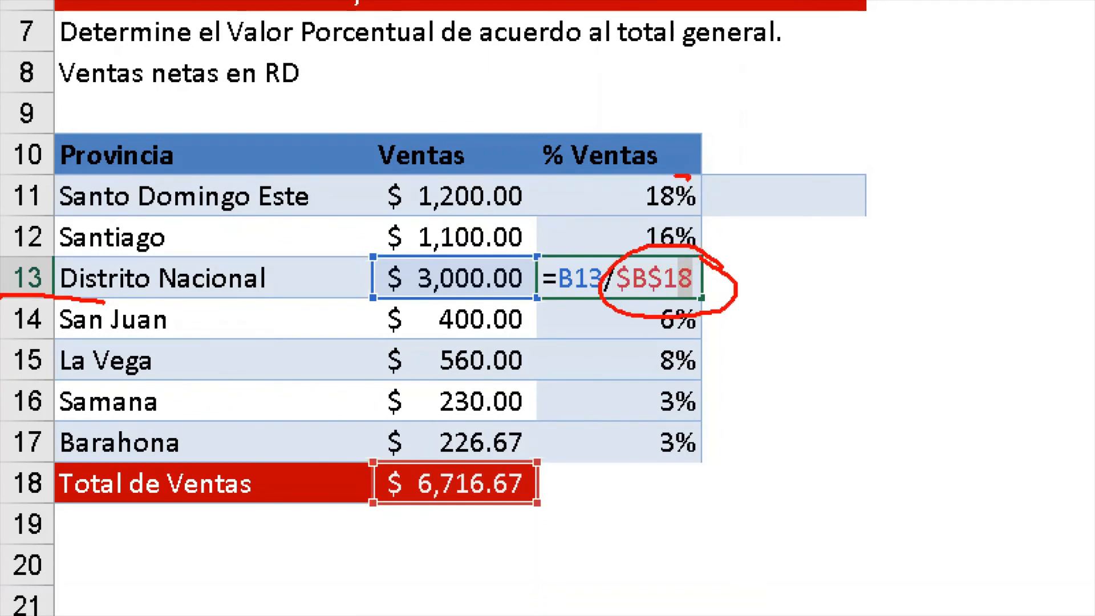
mouse_move(690, 177)
mouse_down()
mouse_move(656, 221)
mouse_move(732, 207)
mouse_move(665, 166)
mouse_up()
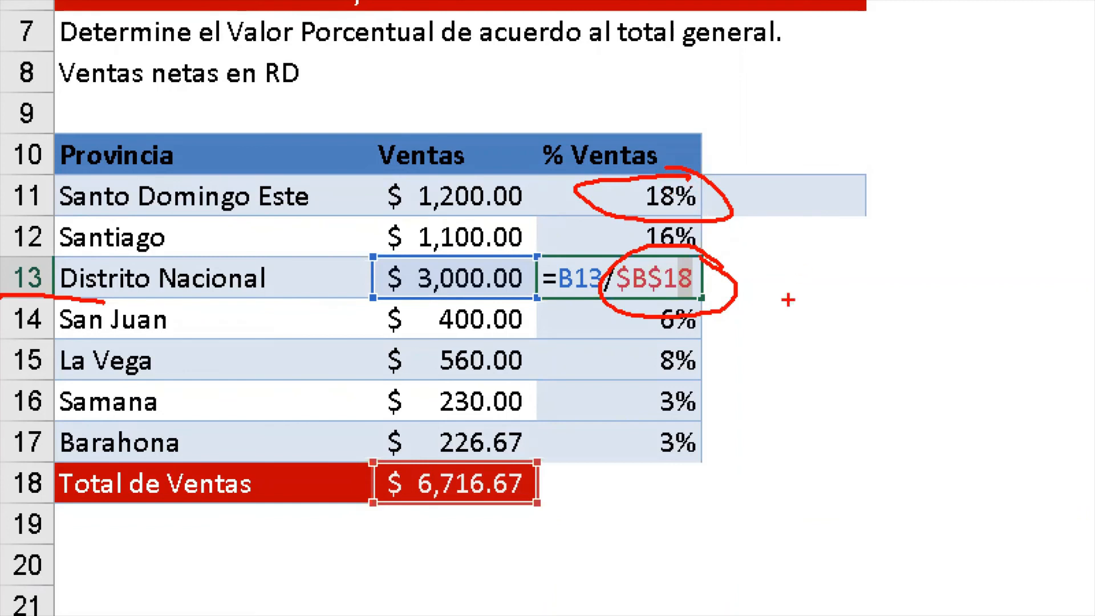
drag(603, 491, 799, 498)
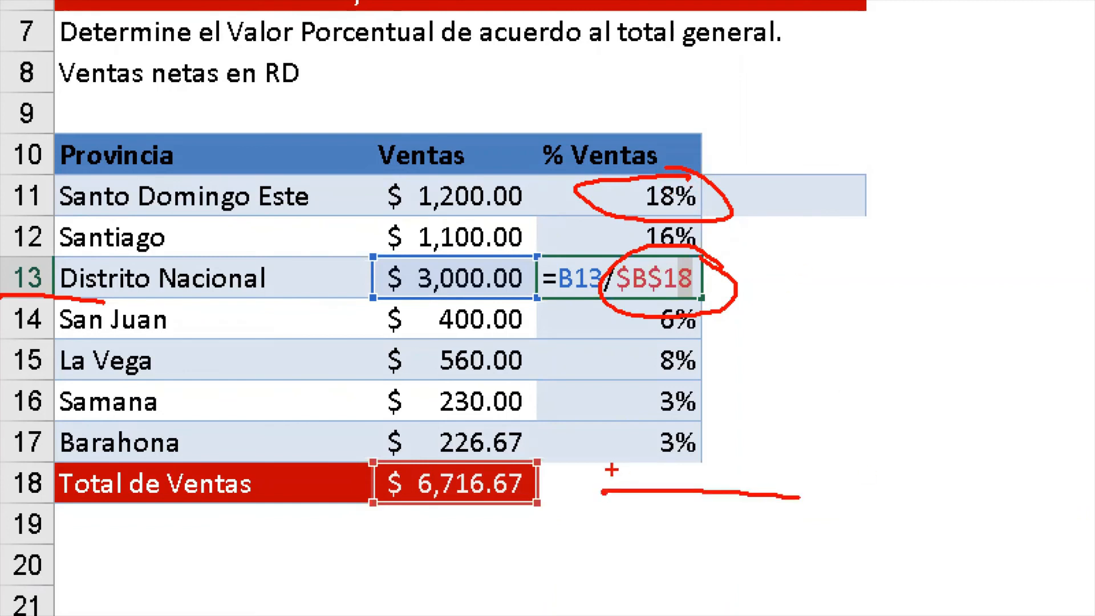
mouse_move(609, 469)
mouse_down()
mouse_move(560, 489)
mouse_move(604, 524)
mouse_move(599, 456)
mouse_up()
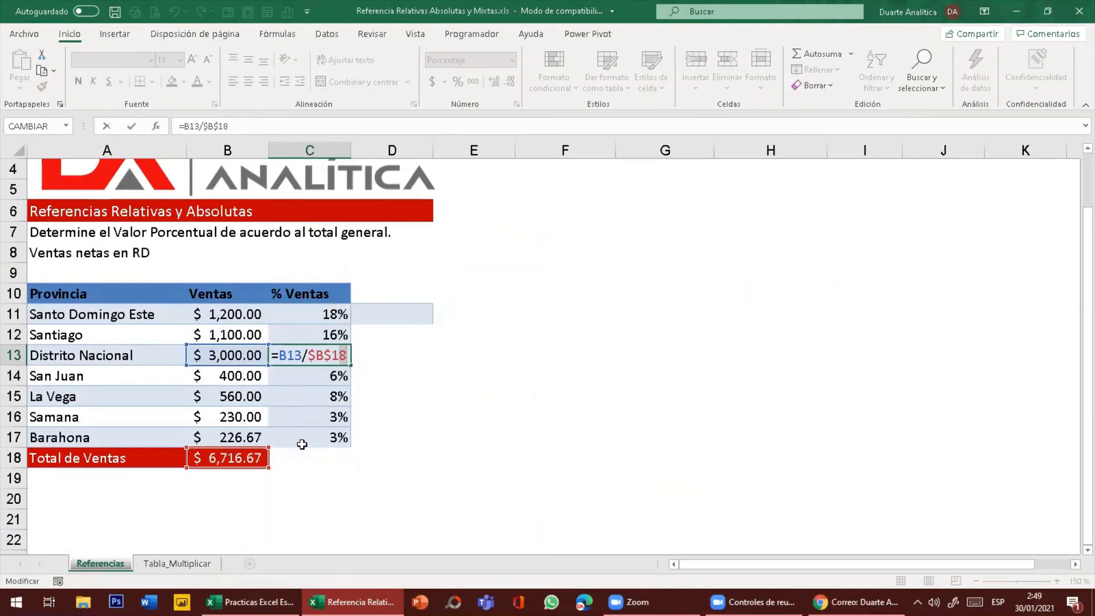
key(Escape)
Open the C17 formula, circle B17 and label it as relative, and underline $B$18 and label it "AB" as absolute.
double_click(405, 438)
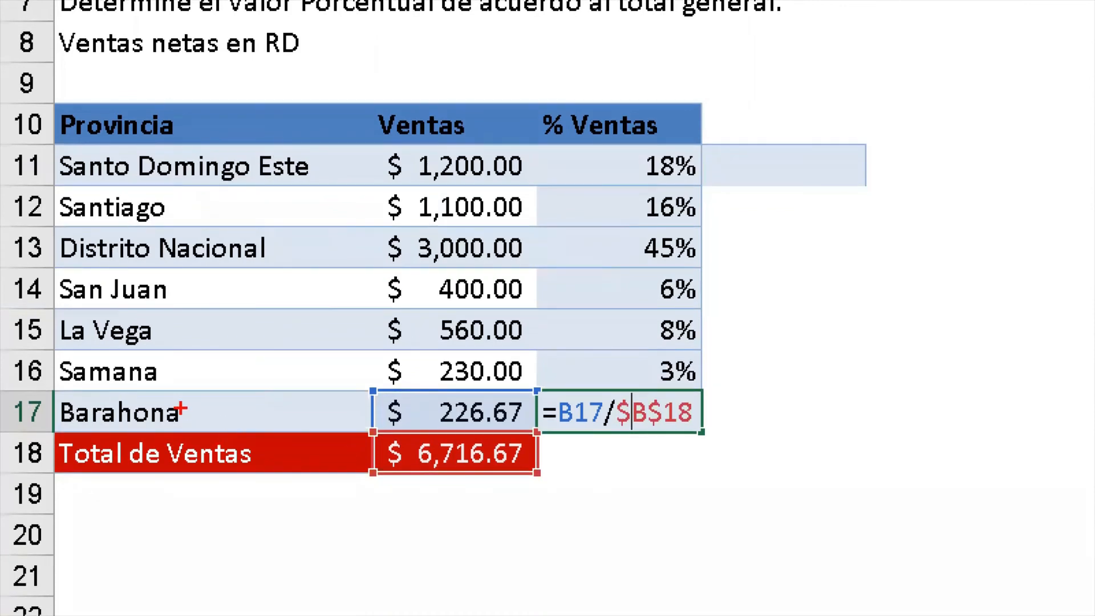
mouse_move(619, 395)
mouse_down()
mouse_move(545, 391)
mouse_move(577, 440)
mouse_move(607, 383)
mouse_up()
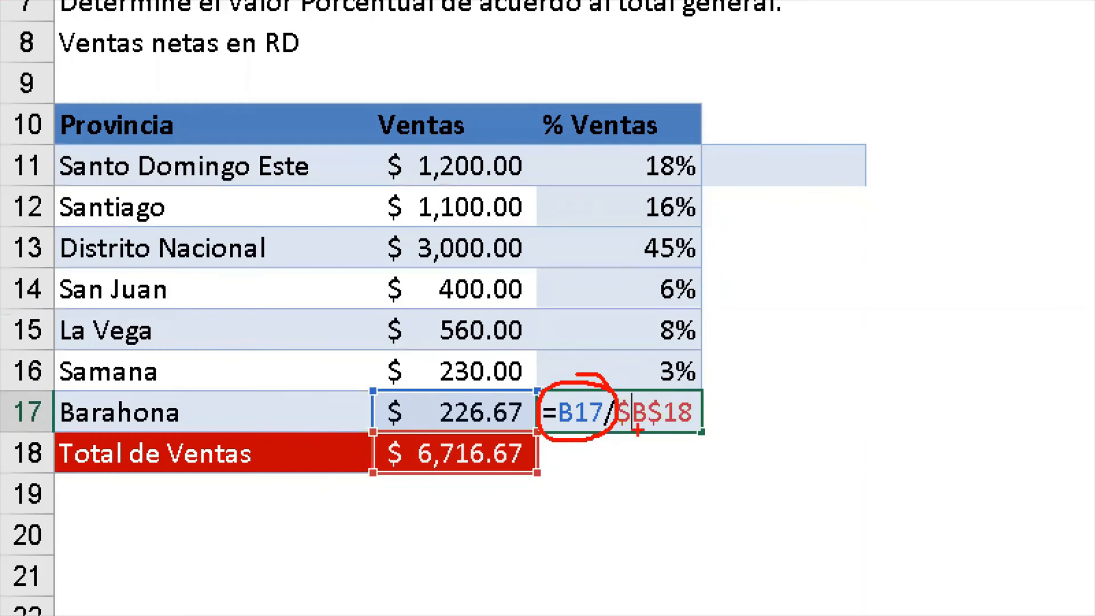
drag(630, 434, 760, 420)
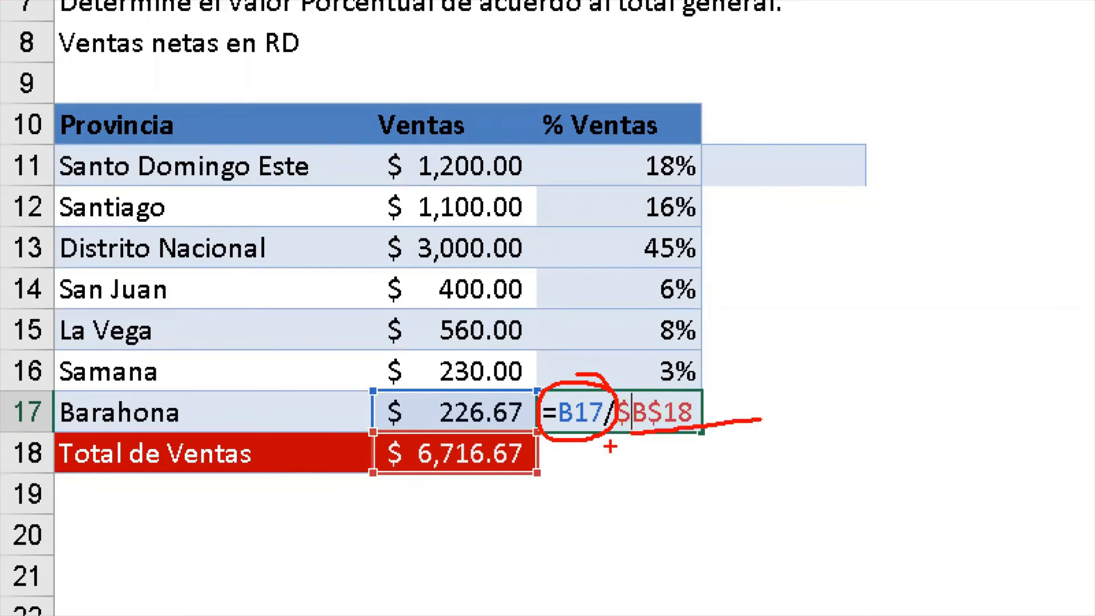
mouse_move(565, 372)
mouse_down()
mouse_move(809, 202)
mouse_move(810, 179)
mouse_move(883, 185)
mouse_move(909, 141)
mouse_move(942, 164)
mouse_up()
mouse_move(923, 120)
mouse_down()
mouse_move(976, 162)
mouse_move(958, 110)
mouse_move(1003, 130)
mouse_up()
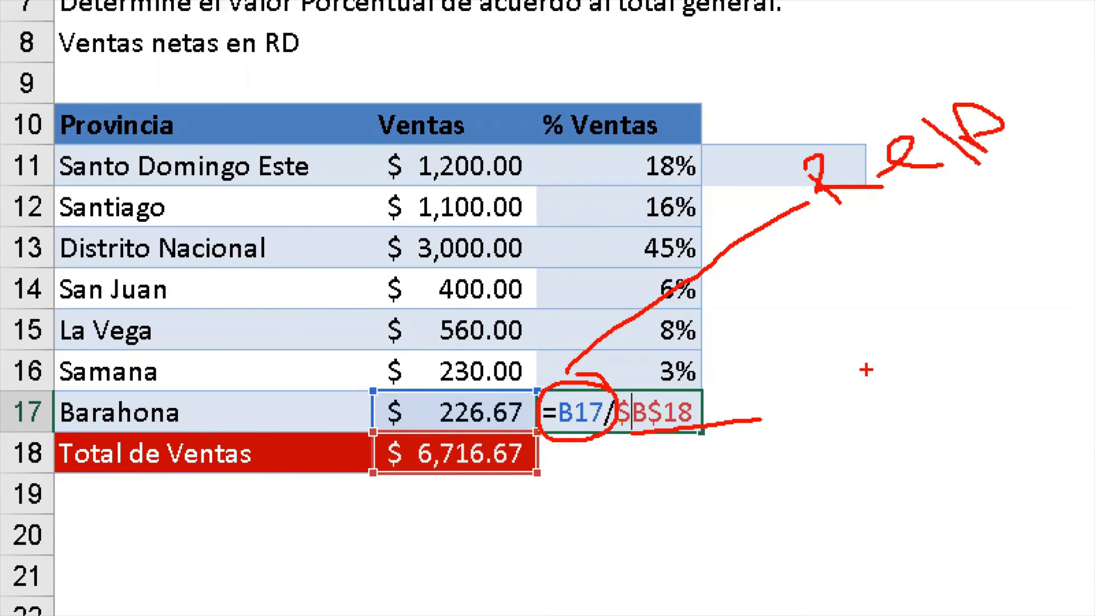
drag(736, 411, 853, 405)
mouse_move(856, 366)
mouse_down()
mouse_move(890, 420)
mouse_move(926, 394)
mouse_move(906, 362)
mouse_move(908, 329)
mouse_move(939, 362)
mouse_up()
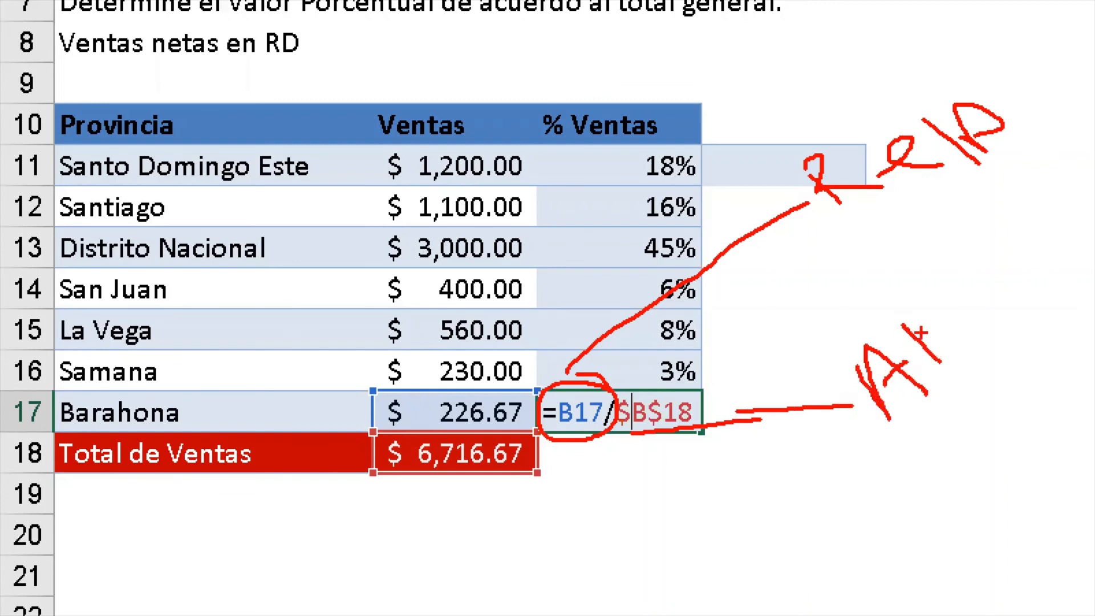
mouse_move(907, 327)
mouse_down()
mouse_move(995, 303)
mouse_move(942, 354)
mouse_up()
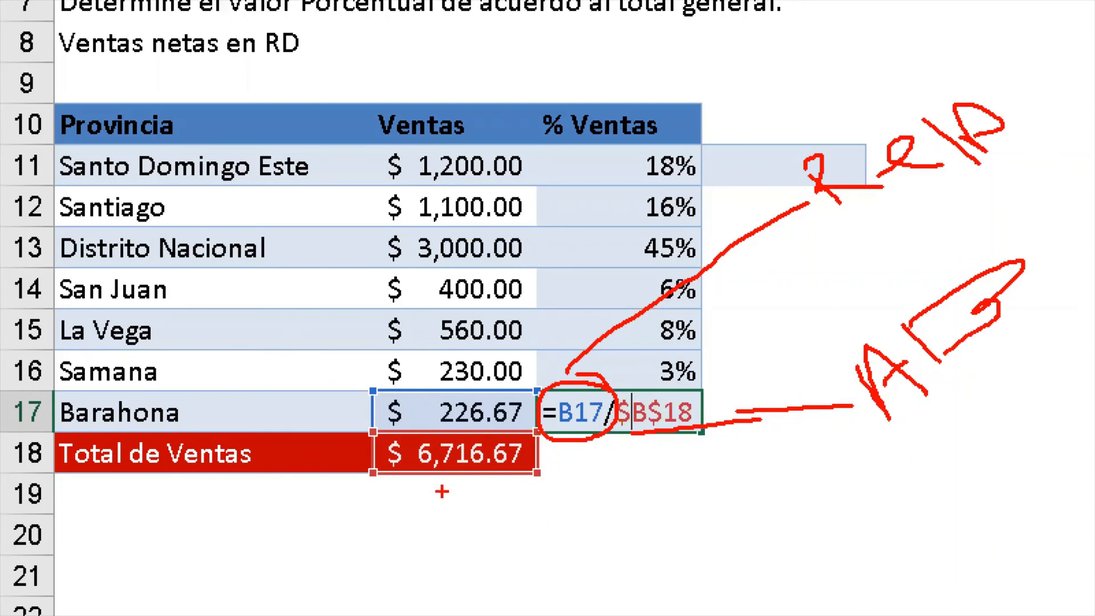
Annotate the sales total in B18 and draw arrows in four directions above the table, clear the drawing, and close the C17 formula.
mouse_move(445, 481)
mouse_down()
mouse_move(432, 540)
mouse_move(614, 551)
mouse_up()
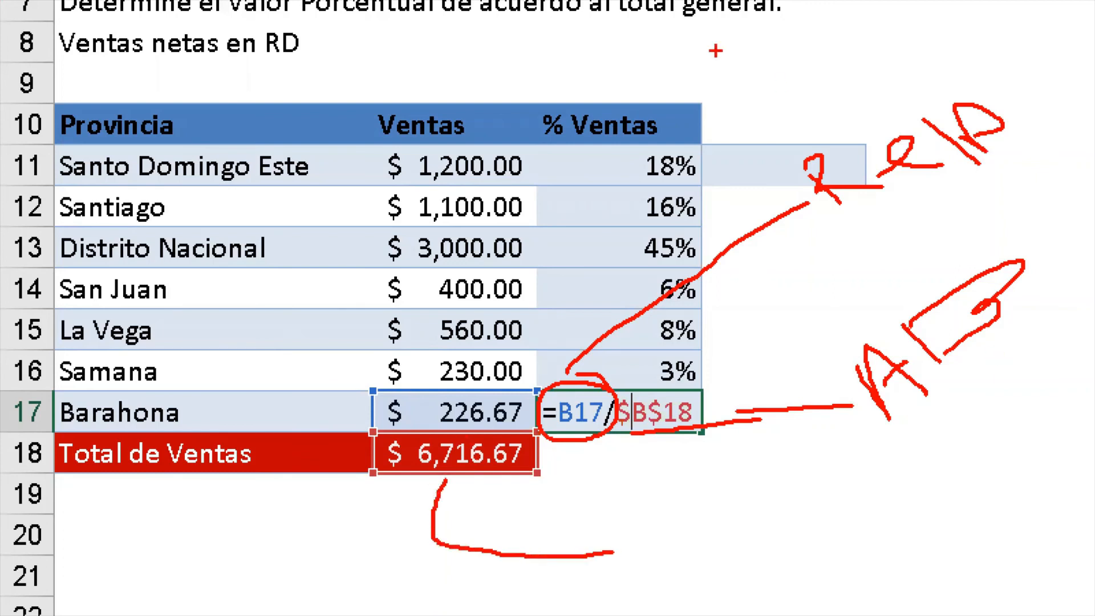
drag(419, 55, 654, 49)
drag(654, 49, 626, 70)
mouse_move(388, 66)
mouse_down()
mouse_move(410, 70)
mouse_move(211, 69)
mouse_move(244, 85)
mouse_up()
mouse_move(392, 11)
mouse_down()
mouse_move(390, 50)
mouse_move(394, 8)
mouse_move(404, 24)
mouse_up()
drag(418, 71, 420, 138)
drag(420, 138, 445, 112)
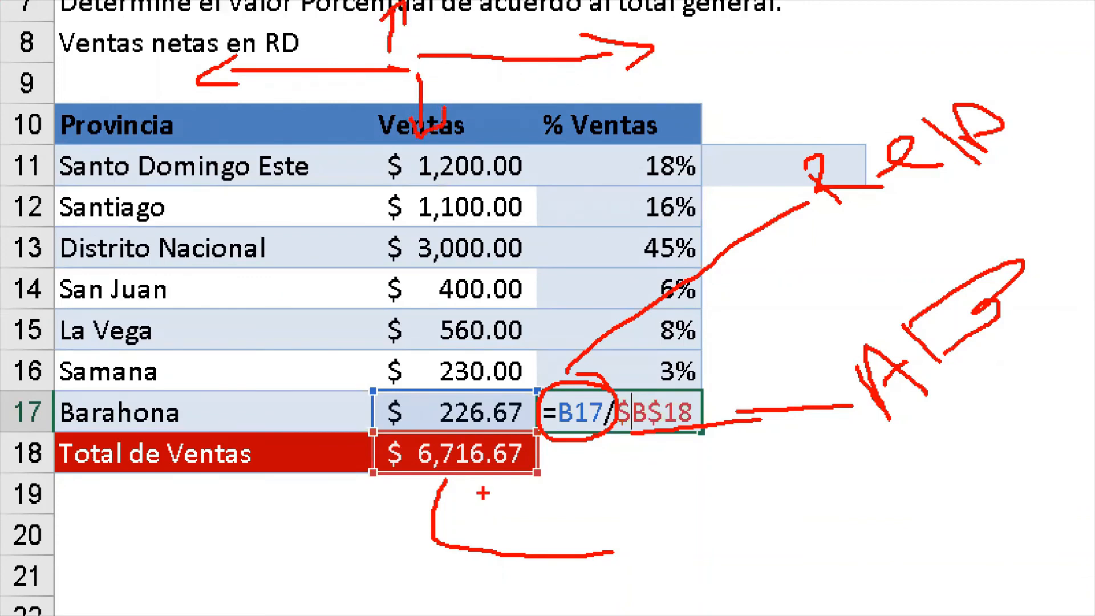
mouse_move(568, 474)
mouse_down()
mouse_move(493, 425)
mouse_move(337, 516)
mouse_move(596, 549)
mouse_up()
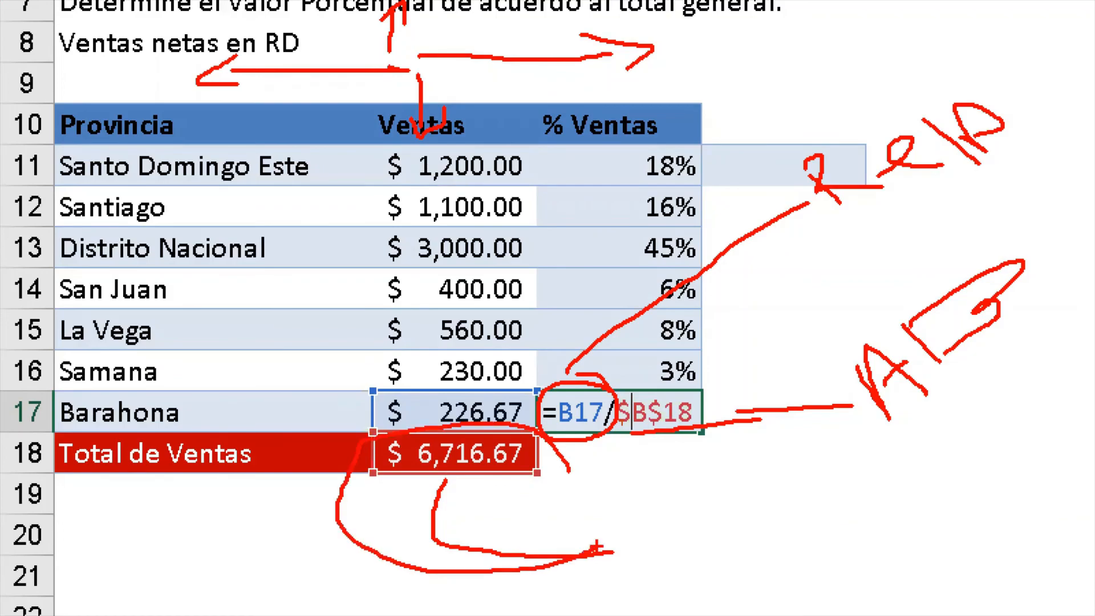
key(Escape)
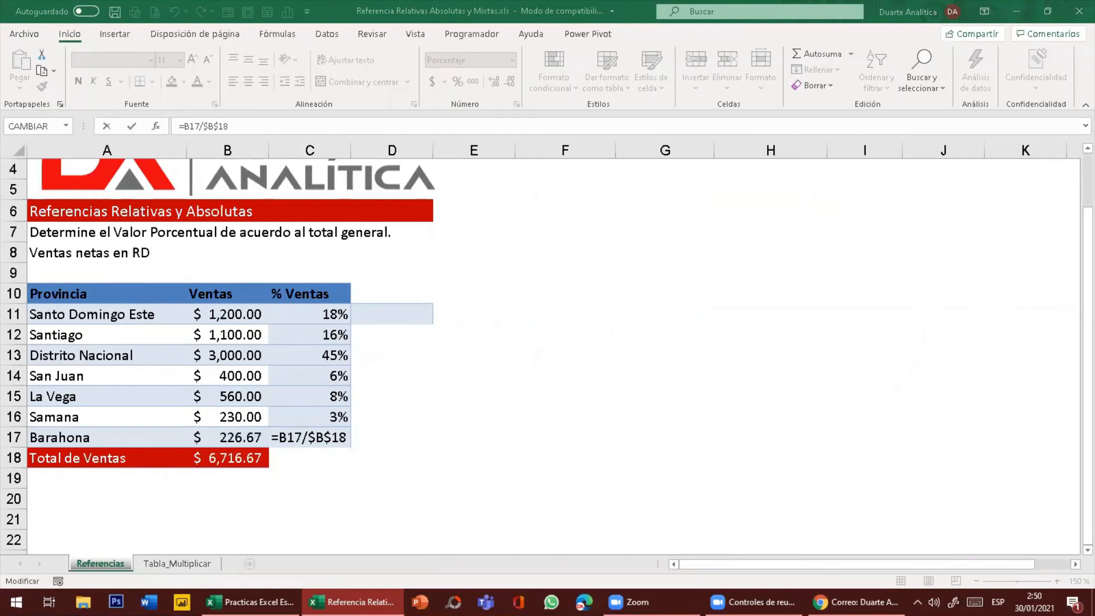
click(456, 375)
click(591, 321)
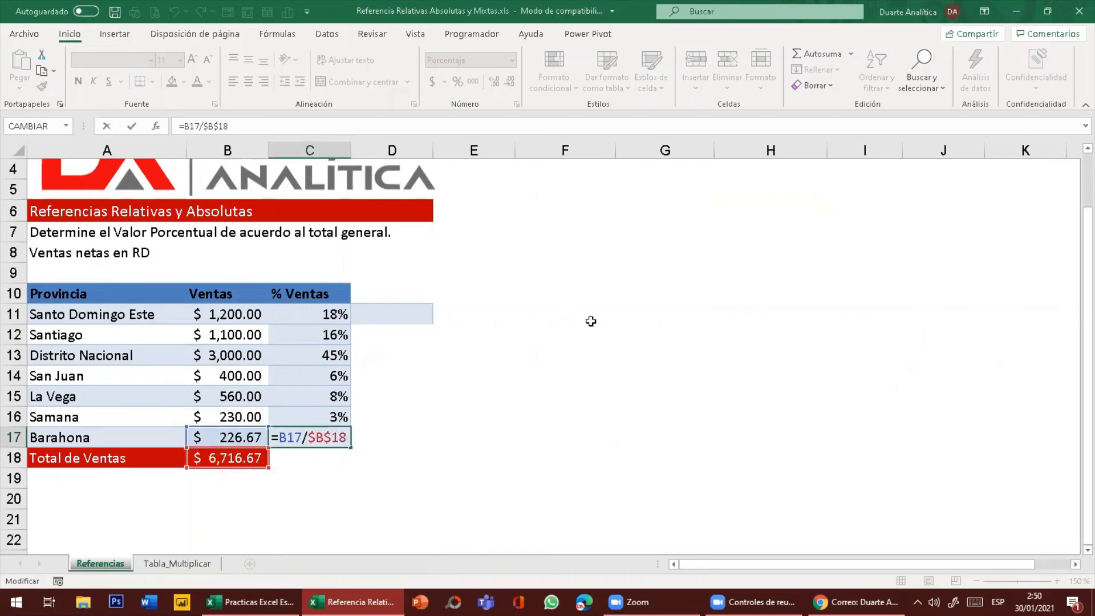
key(Return)
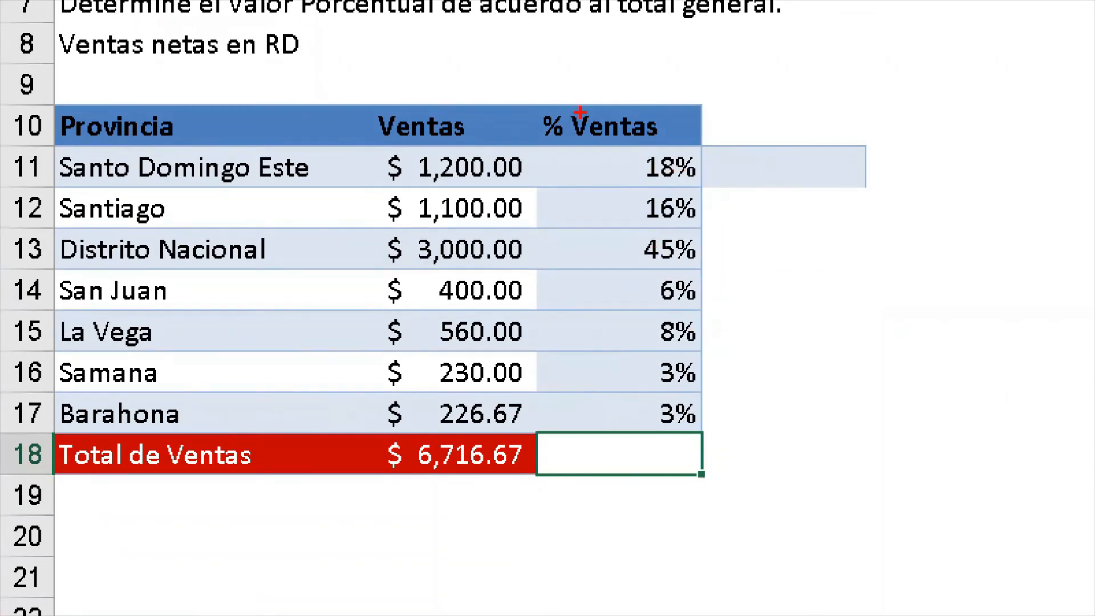
Sketch a small box and a mark above the sales table and a vertical double-headed arrow beside it, and clear the drawing.
mouse_move(478, 29)
mouse_down()
mouse_move(480, 61)
mouse_move(479, 28)
mouse_move(583, 32)
mouse_move(602, 60)
mouse_move(482, 62)
mouse_up()
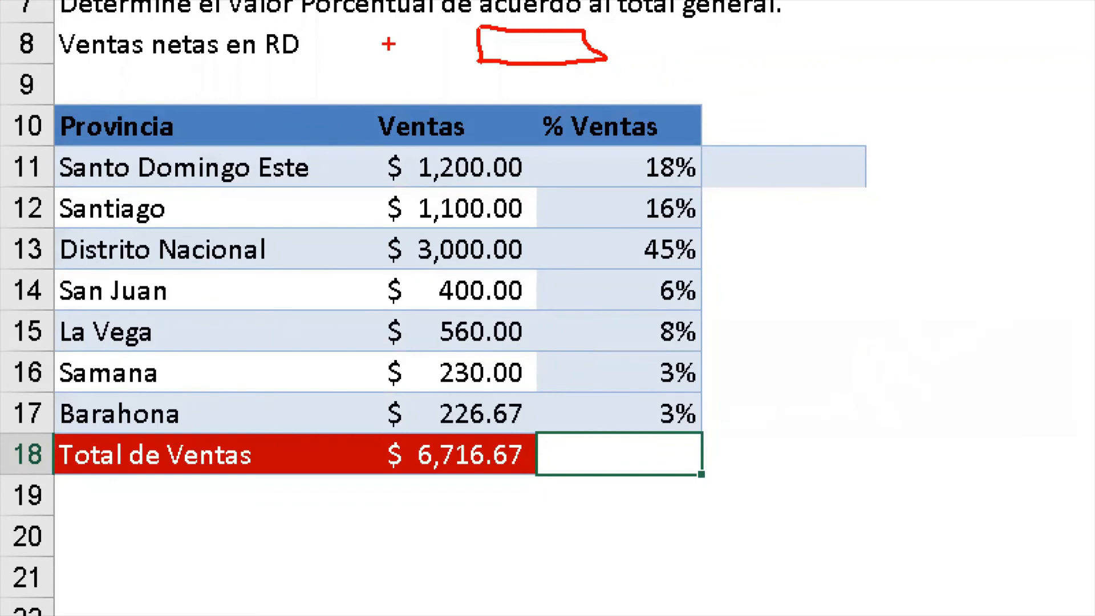
mouse_move(386, 45)
mouse_down()
mouse_move(394, 80)
mouse_move(420, 62)
mouse_up()
click(504, 45)
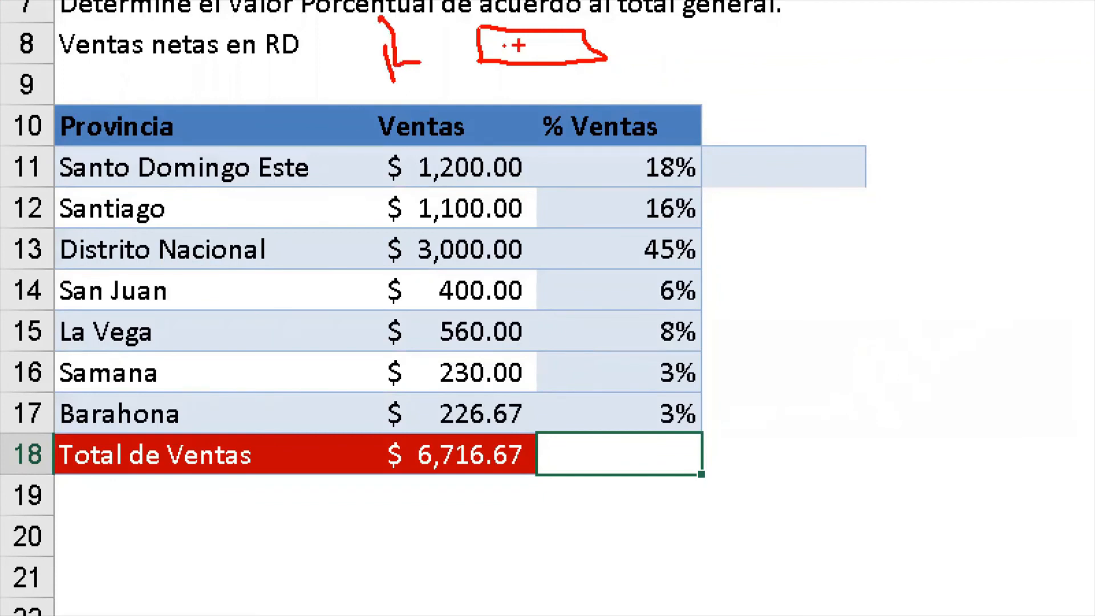
mouse_move(792, 104)
mouse_down()
mouse_move(767, 106)
mouse_move(790, 354)
mouse_up()
mouse_move(753, 303)
mouse_down()
mouse_move(800, 393)
mouse_move(690, 331)
mouse_up()
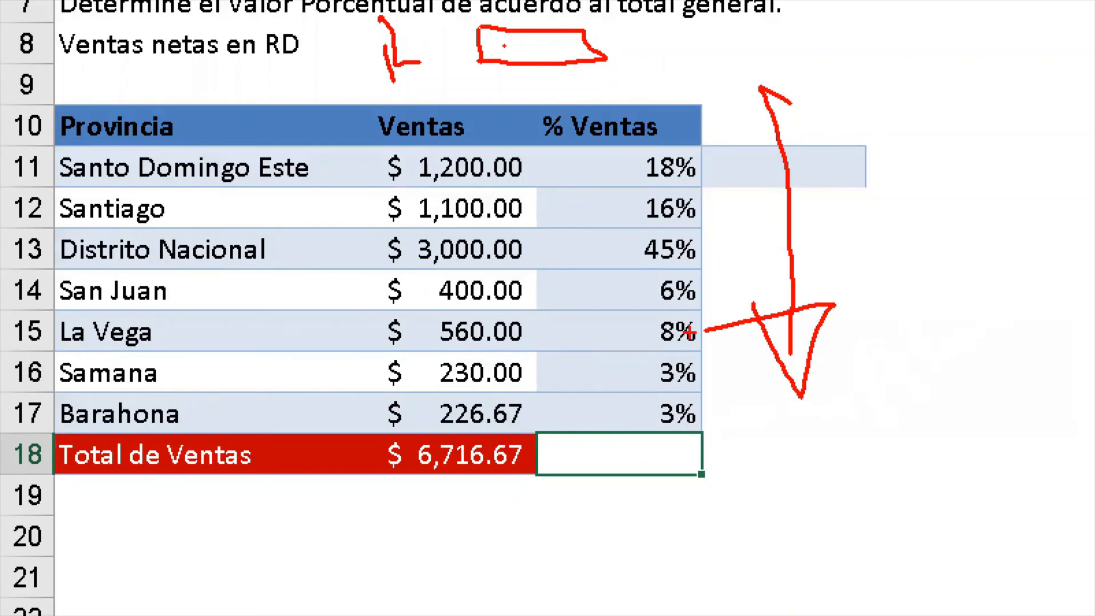
key(Escape)
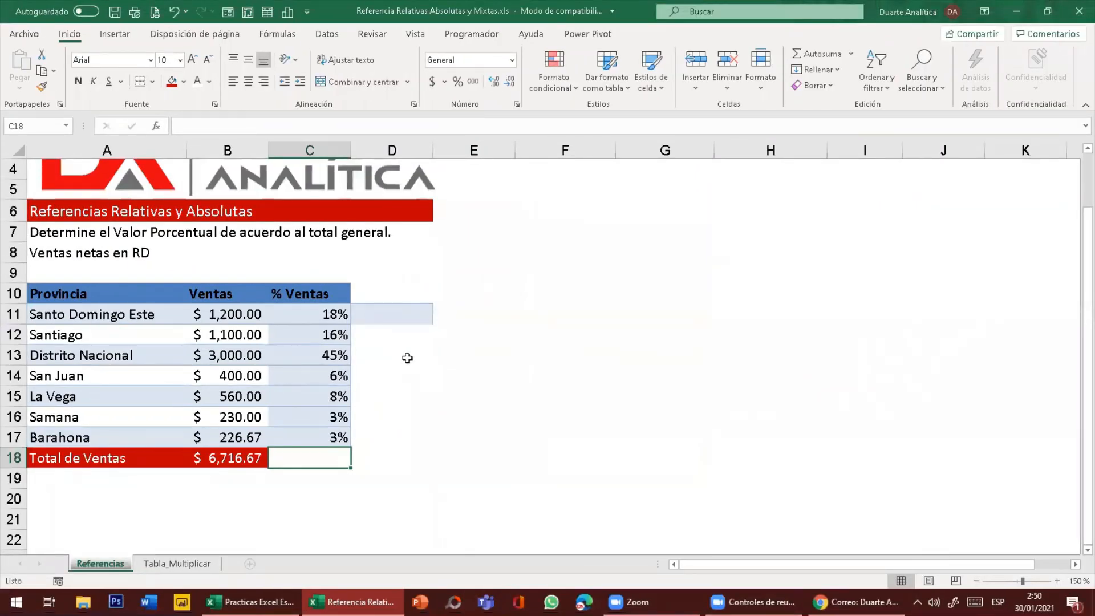
Open the C11 formula, circle it and label it "MIXT", mark row 12 and a vertical line across column A, and close the cell.
double_click(332, 318)
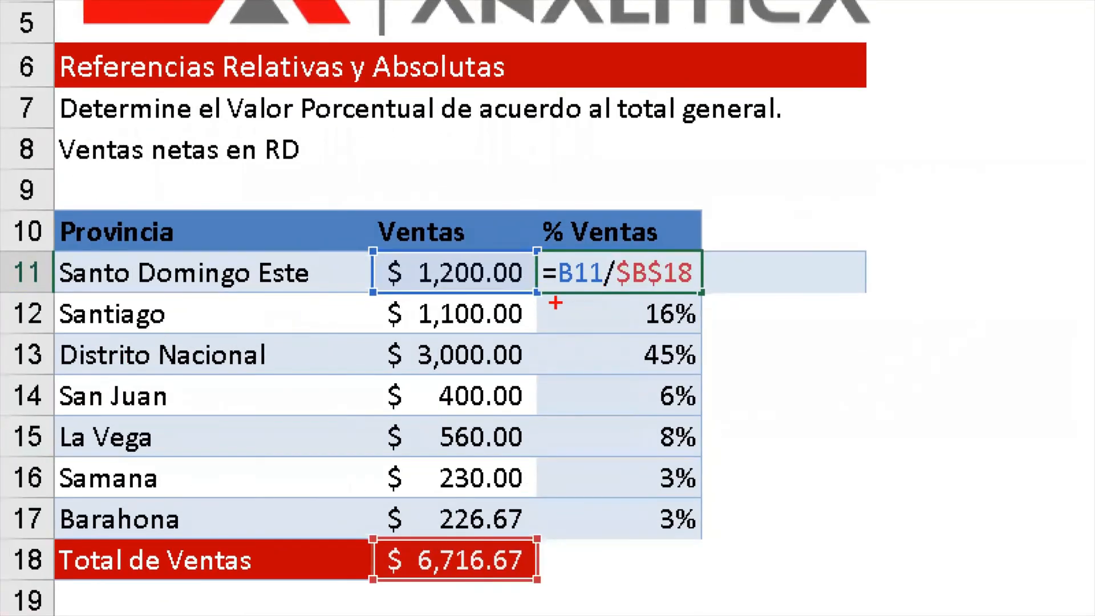
mouse_move(556, 302)
mouse_down()
mouse_move(672, 300)
mouse_move(737, 255)
mouse_move(533, 222)
mouse_move(542, 296)
mouse_up()
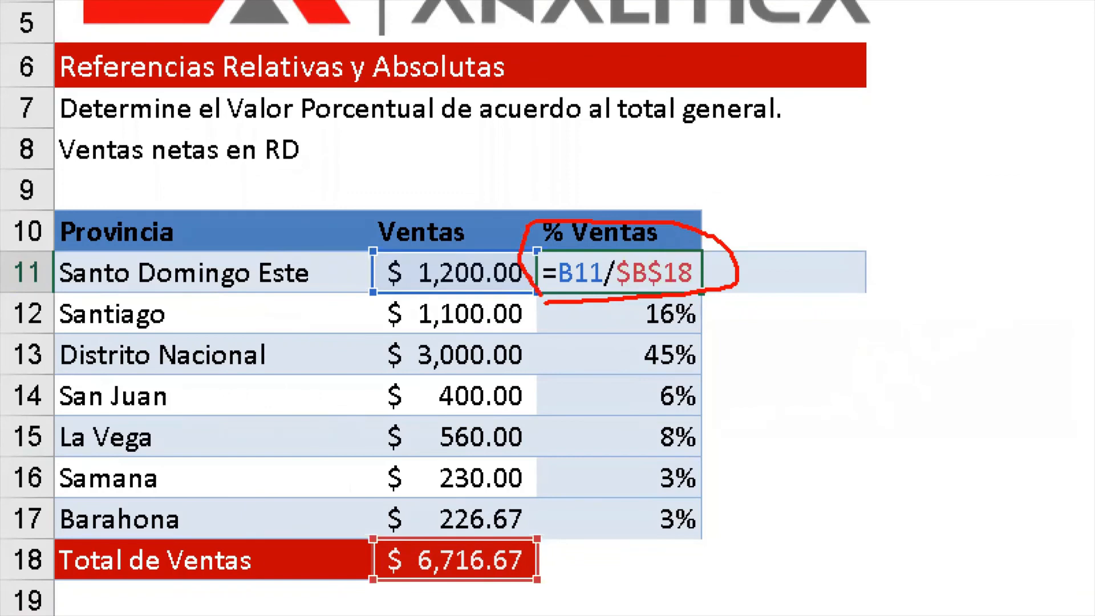
mouse_move(771, 185)
mouse_down()
mouse_move(780, 225)
mouse_move(868, 210)
mouse_up()
click(831, 153)
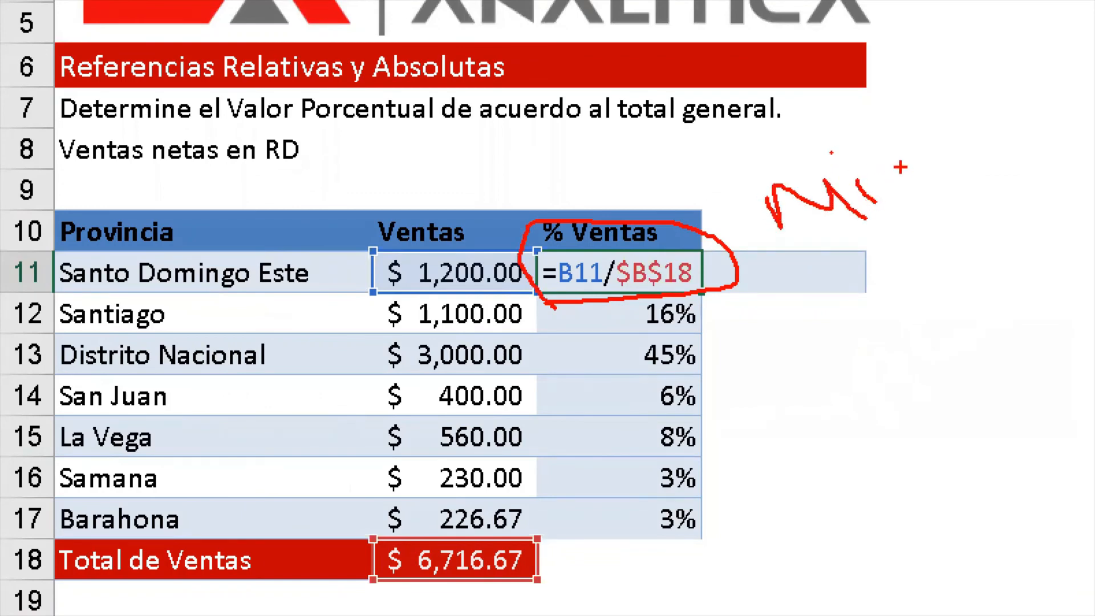
mouse_move(884, 159)
mouse_down()
mouse_move(882, 189)
mouse_move(919, 164)
mouse_move(915, 132)
mouse_up()
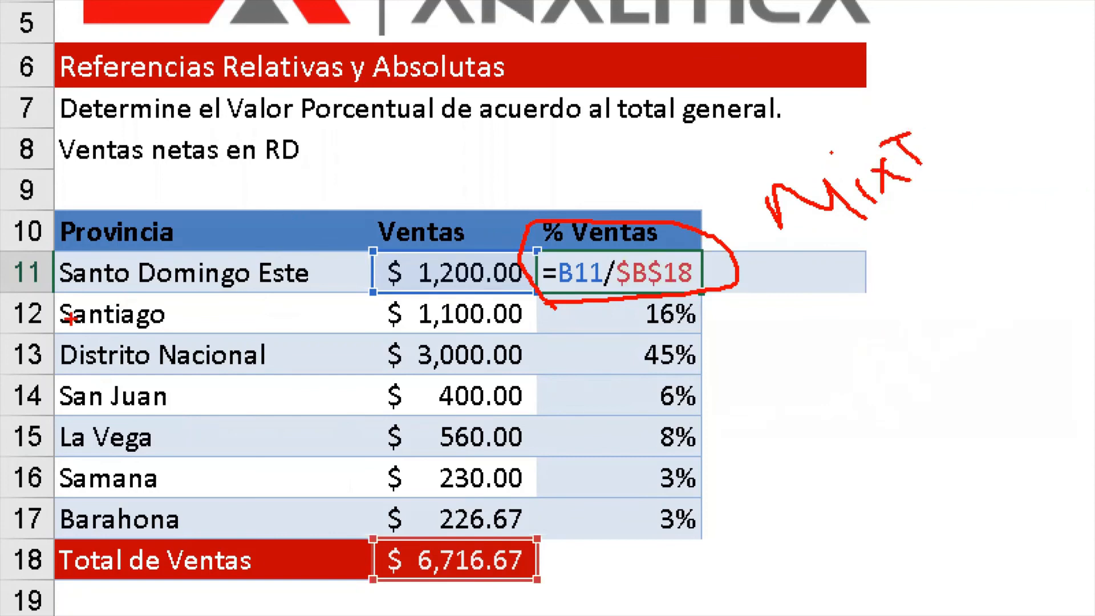
drag(11, 323, 142, 324)
drag(189, 198, 179, 342)
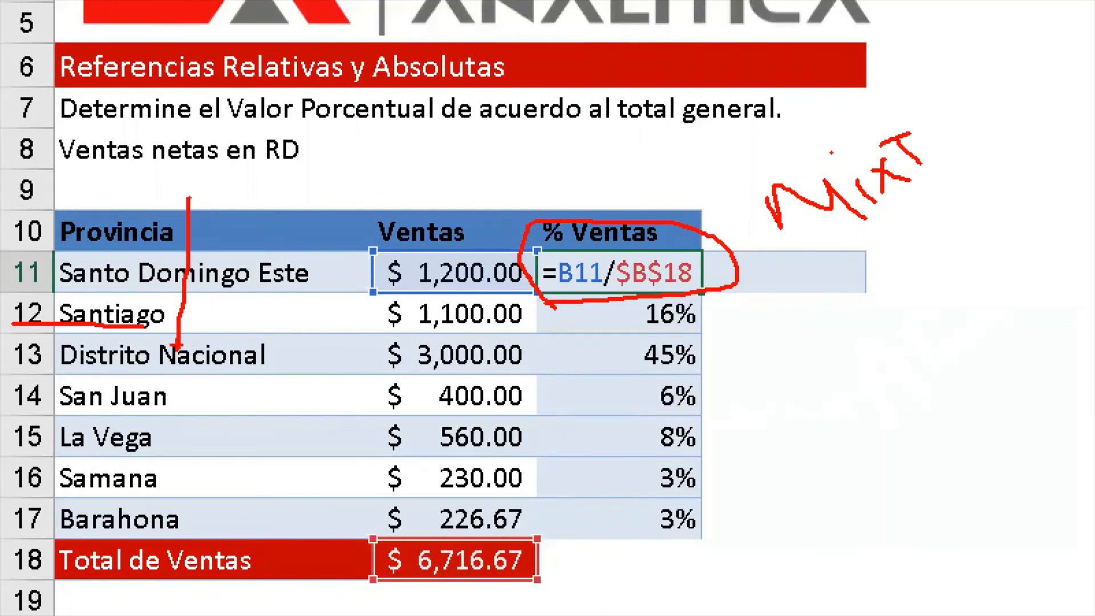
key(Escape)
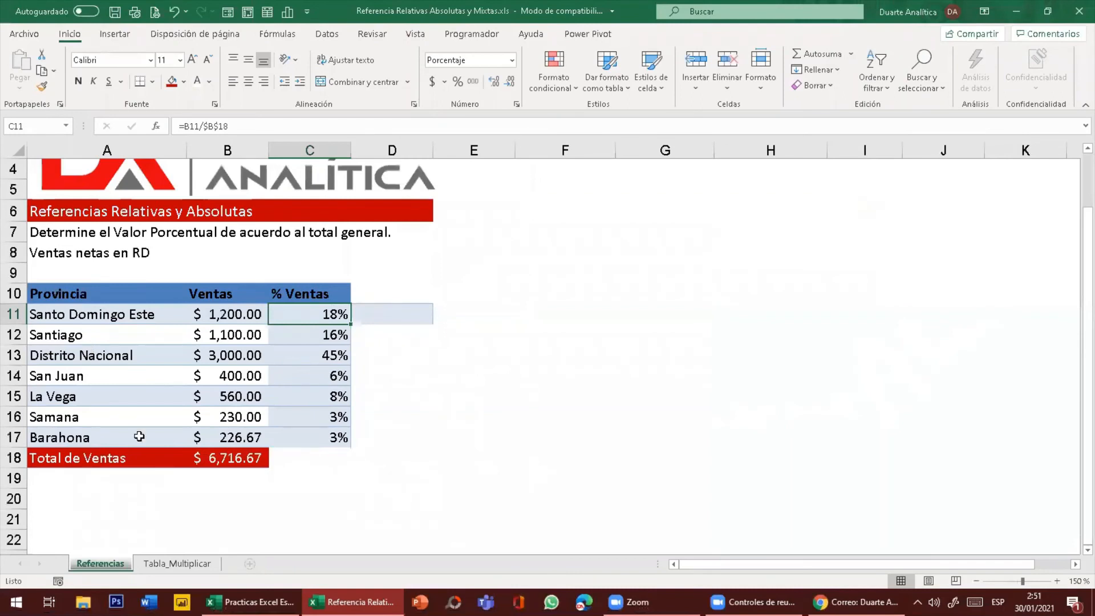
Switch to the Tabla_Multiplicar sheet and highlight the factors B11:B20, the table numbers C10:H10 and the cells below Tabla del 2.
click(176, 563)
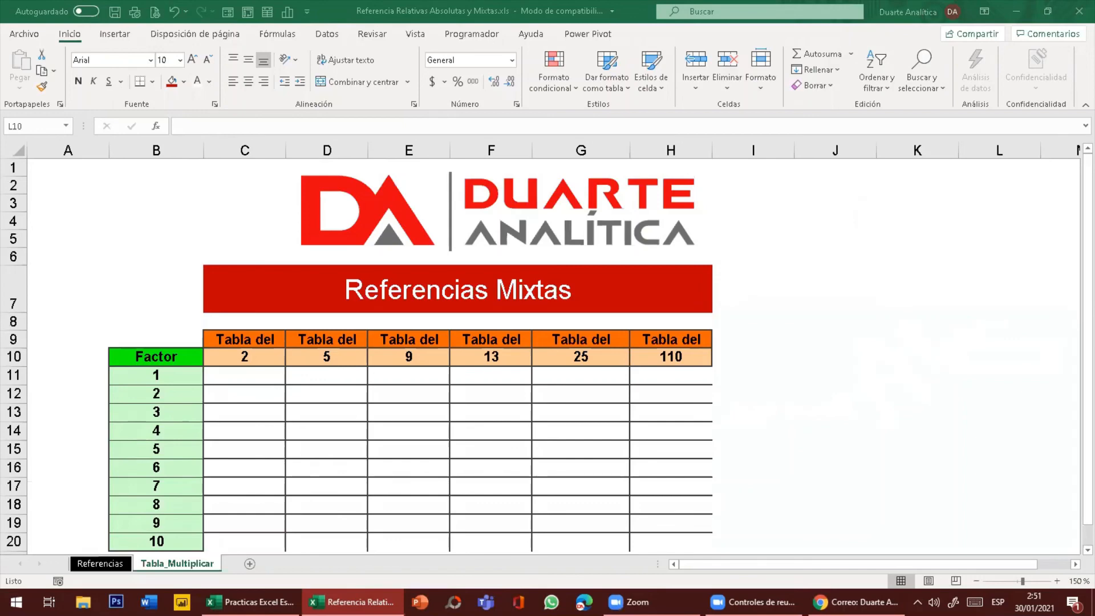
click(940, 356)
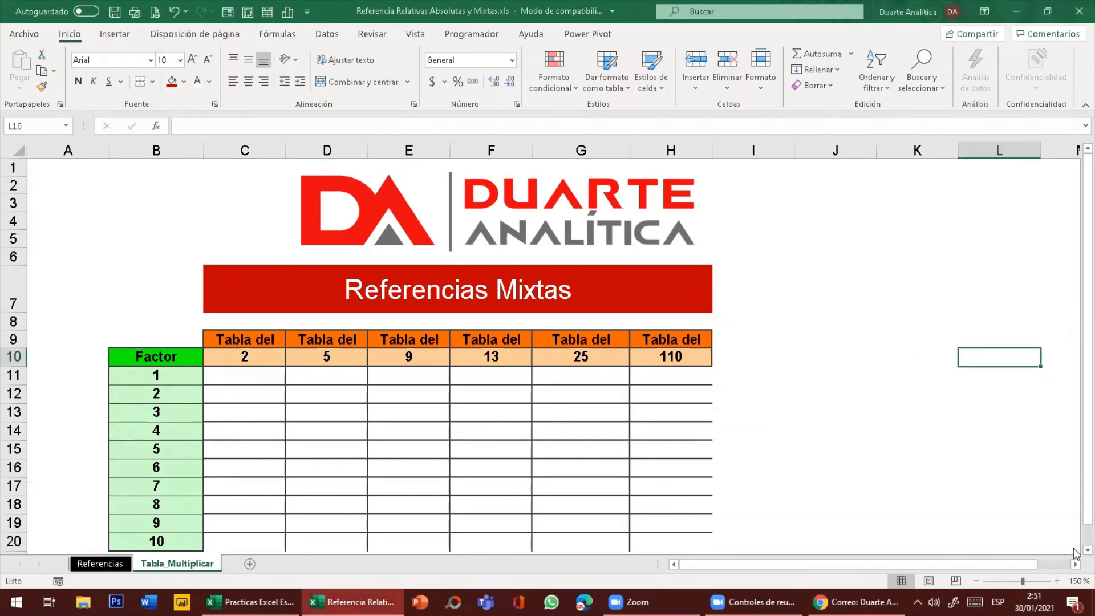
scroll(1073, 549, down, 1)
scroll(1074, 552, down, 2)
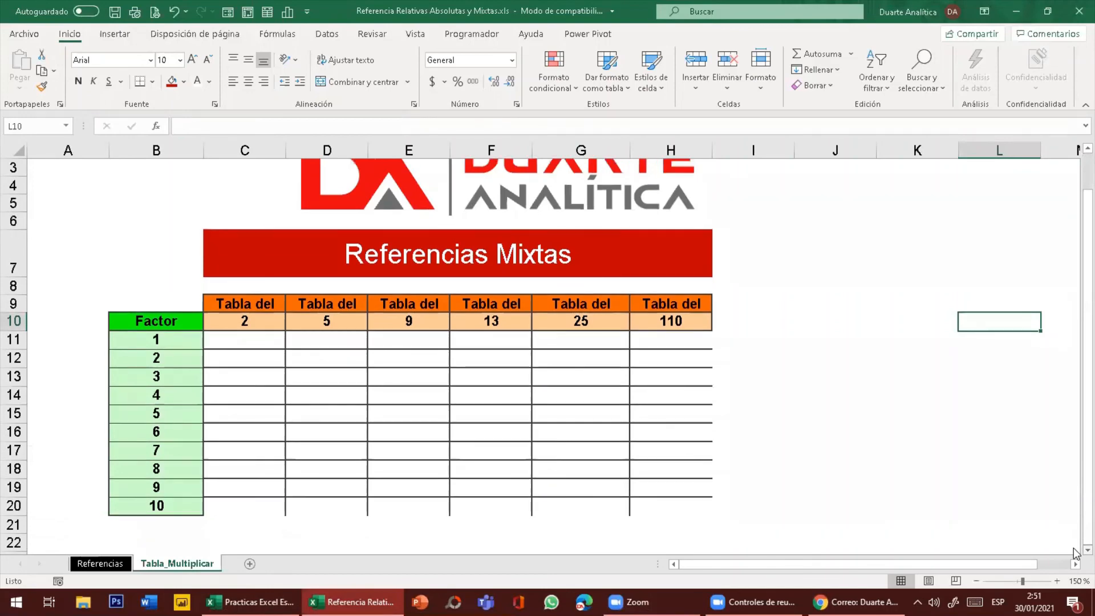
scroll(1074, 552, down, 2)
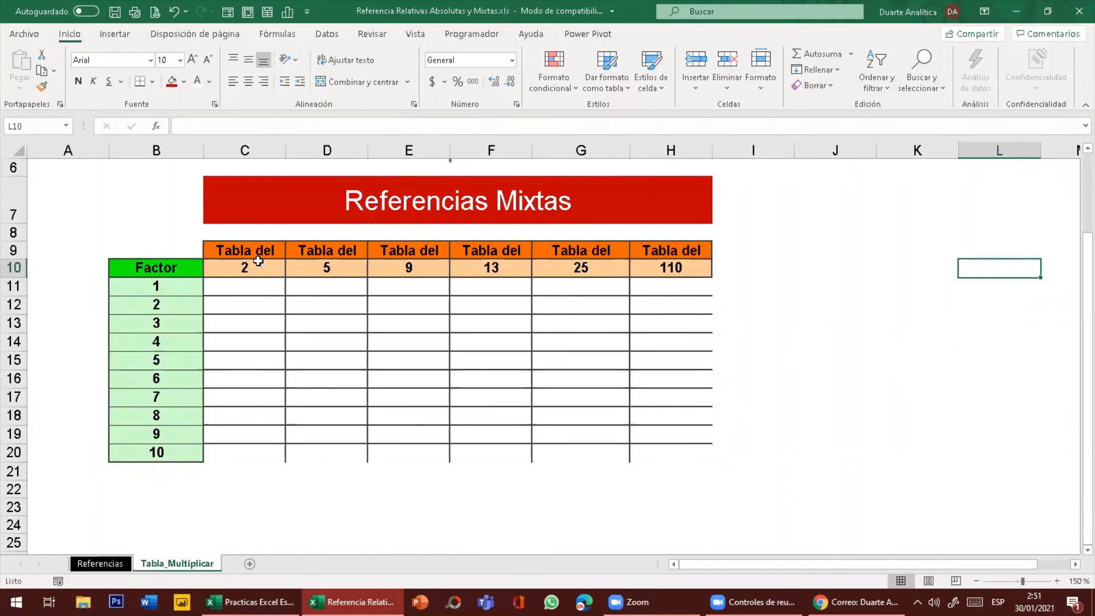
drag(180, 291, 176, 452)
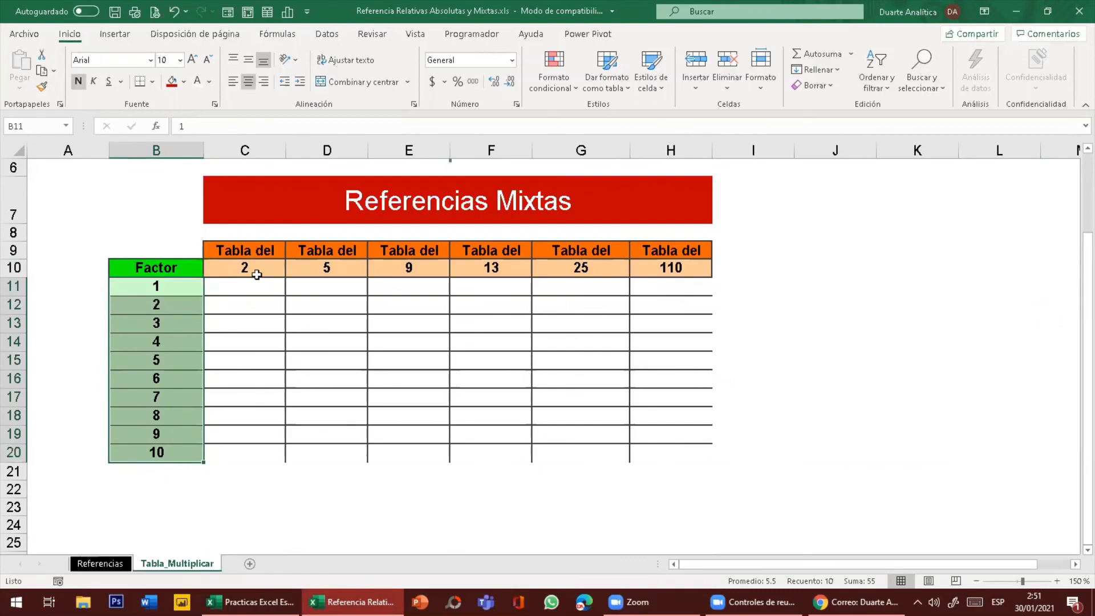
drag(254, 273, 661, 267)
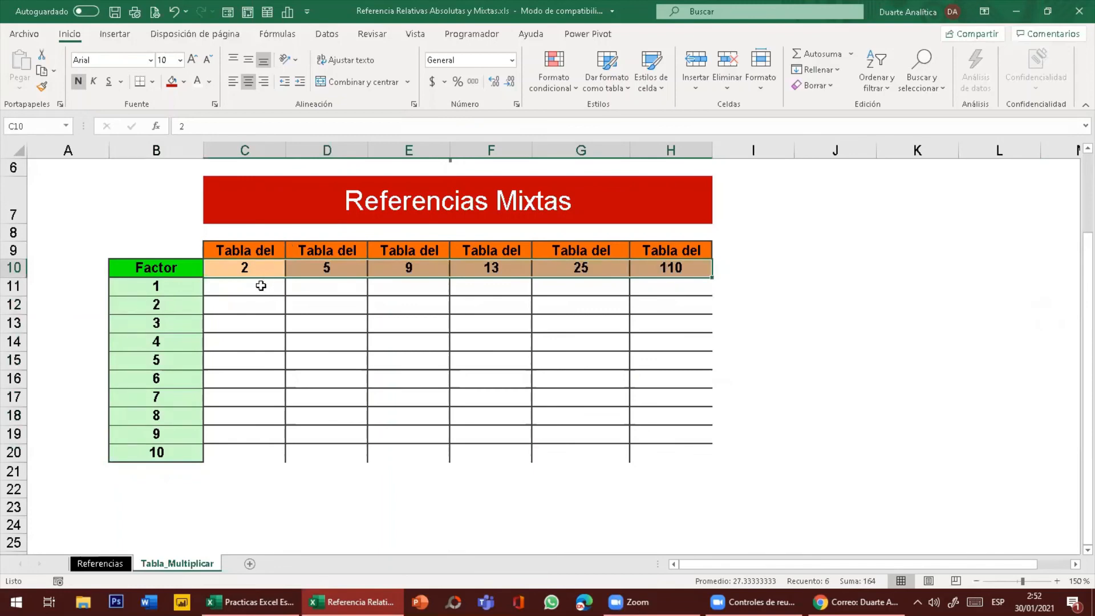
drag(260, 286, 254, 471)
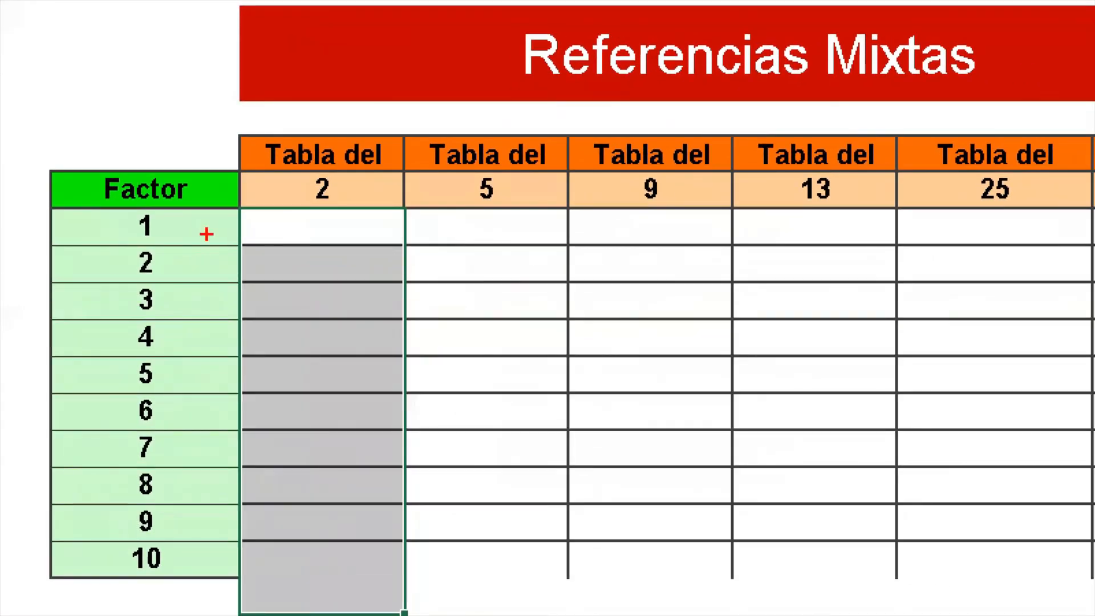
Draw strokes linking the factors to the tables of 2 and 5 and on across the remaining tables, and clear the drawing.
mouse_move(206, 233)
mouse_down()
mouse_move(278, 244)
mouse_move(302, 222)
mouse_up()
mouse_move(171, 277)
mouse_down()
mouse_move(231, 277)
mouse_move(352, 234)
mouse_up()
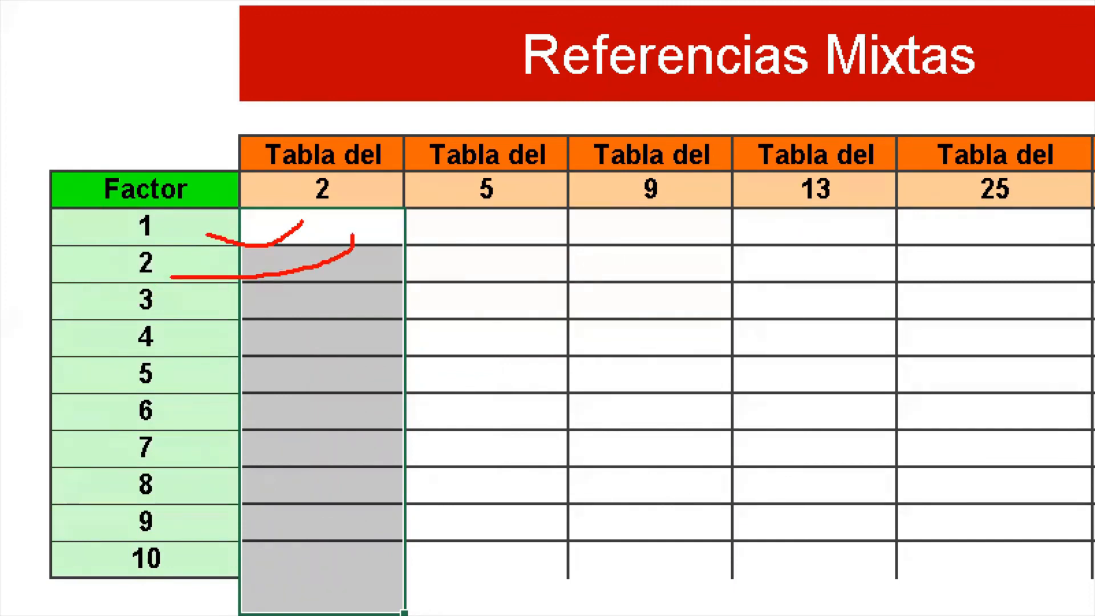
mouse_move(181, 310)
mouse_down()
mouse_move(334, 297)
mouse_move(348, 278)
mouse_up()
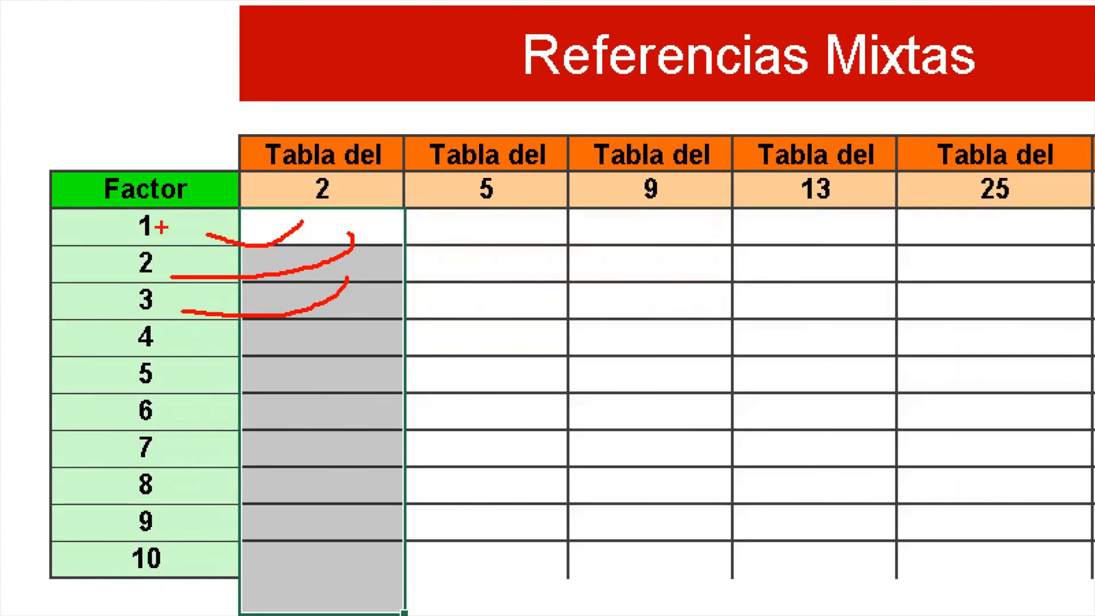
mouse_move(193, 224)
mouse_down()
mouse_move(460, 249)
mouse_move(480, 208)
mouse_up()
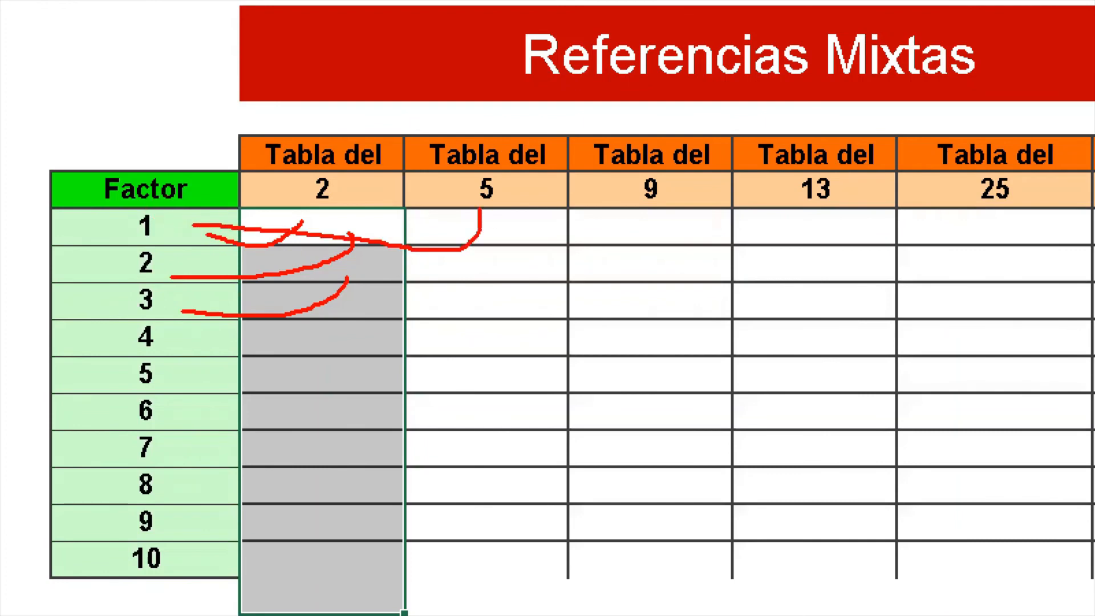
drag(220, 257, 484, 269)
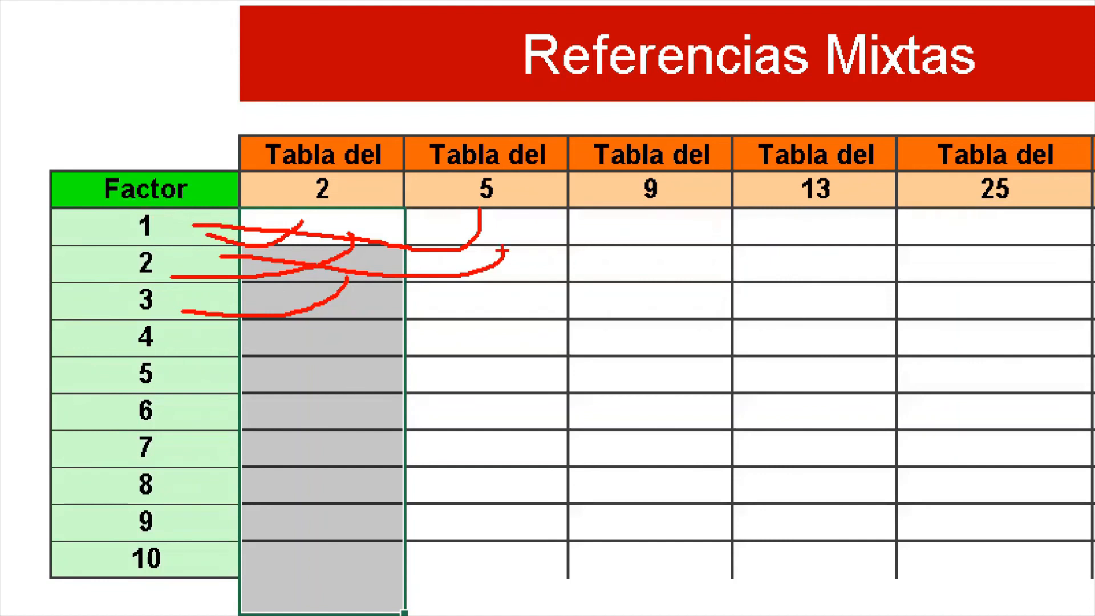
mouse_move(626, 293)
mouse_down()
mouse_move(741, 339)
mouse_move(900, 267)
mouse_move(1084, 275)
mouse_up()
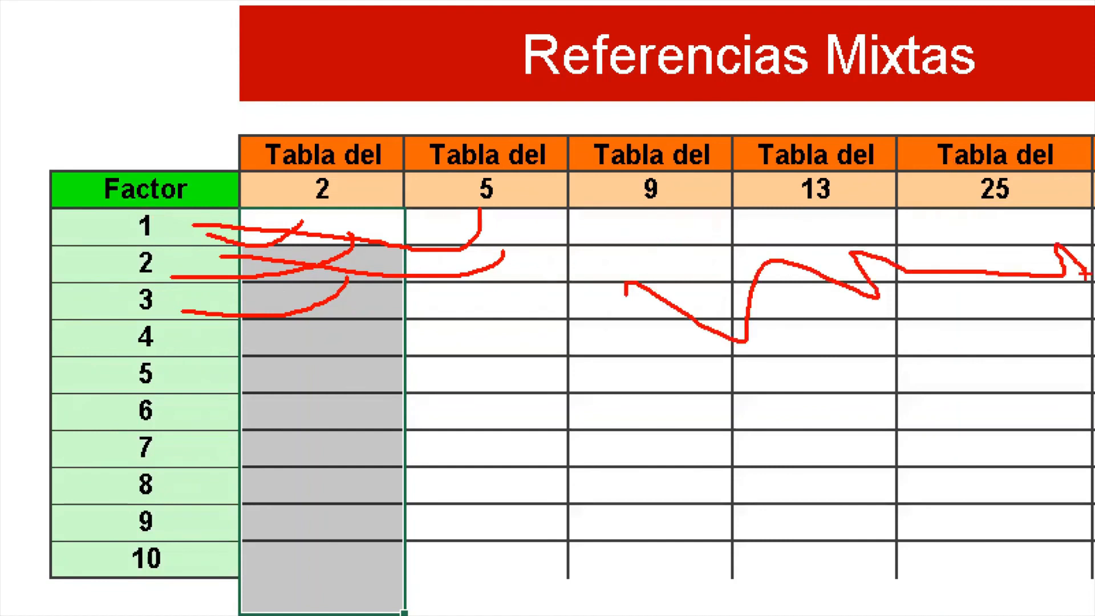
key(Escape)
Enter the formula =B11*C10 in C11 to multiply the first factor by the table number 2.
click(243, 285)
scroll(251, 291, up, 1)
text(=)
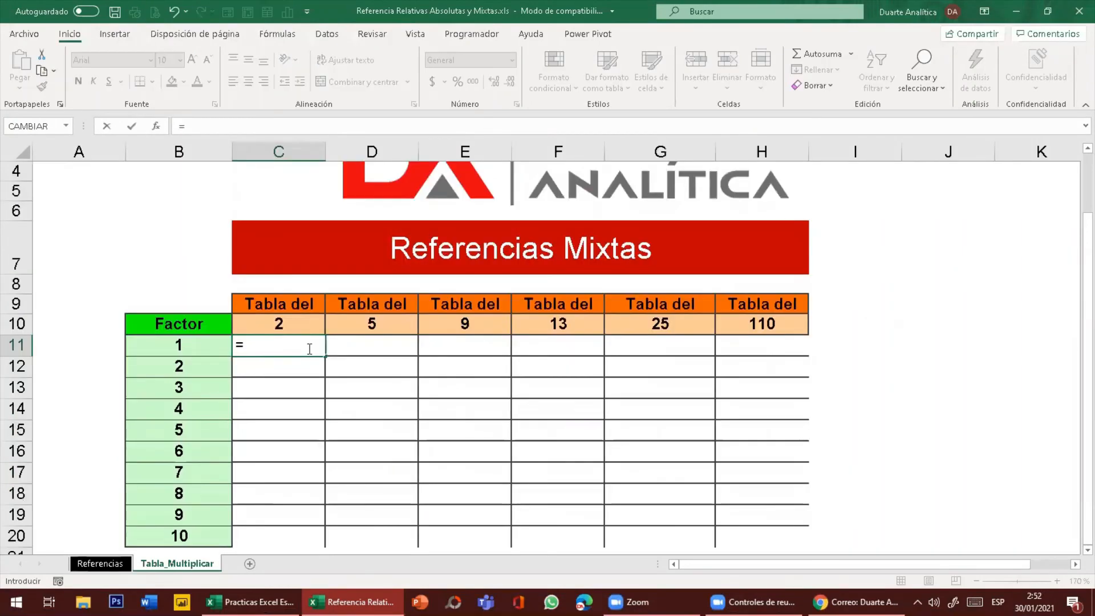
click(186, 345)
text(*)
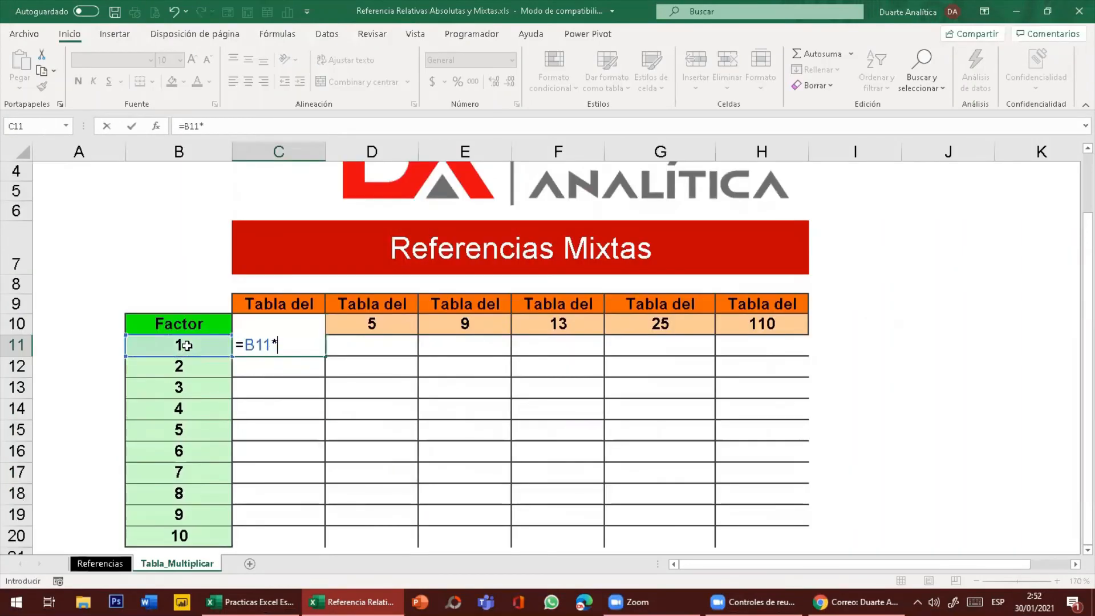
click(342, 323)
key(Left)
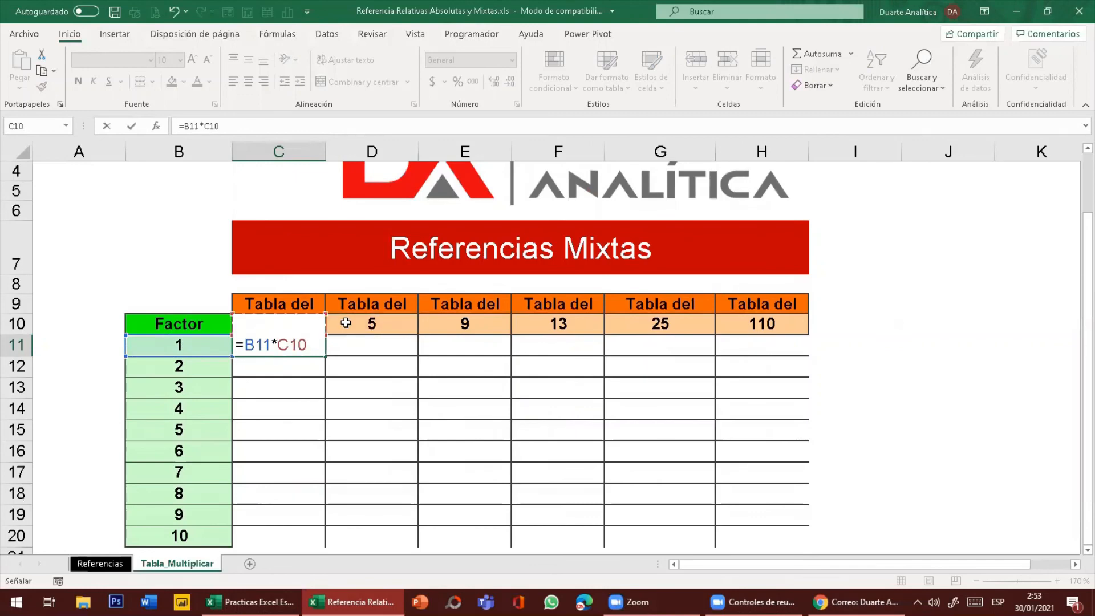
key(Return)
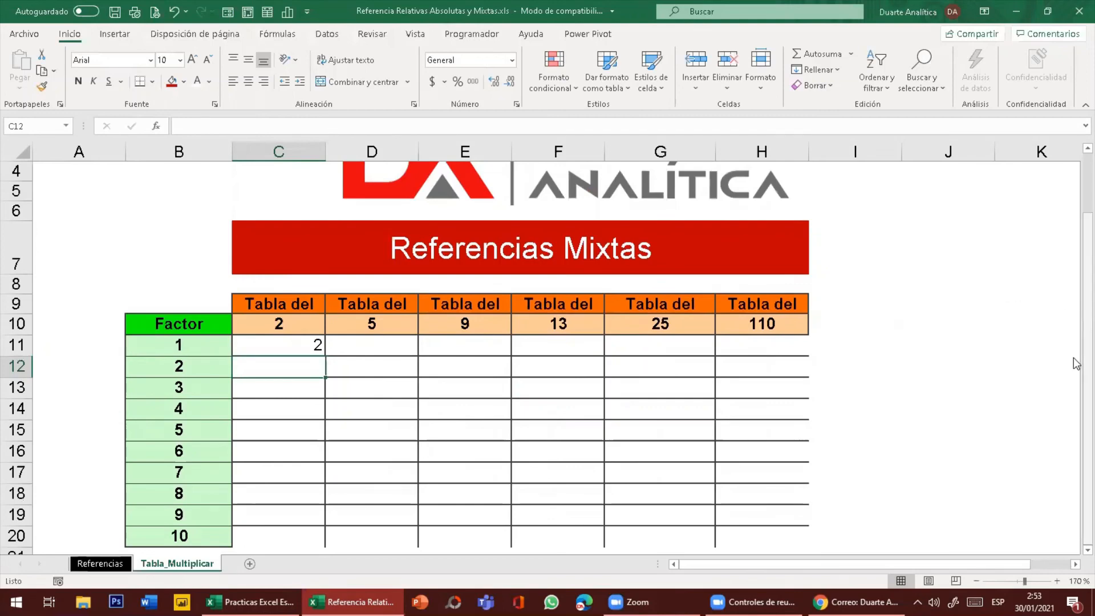
Copy the C11 formula down the Tabla del 2 column to C20.
scroll(1075, 550, down, 1)
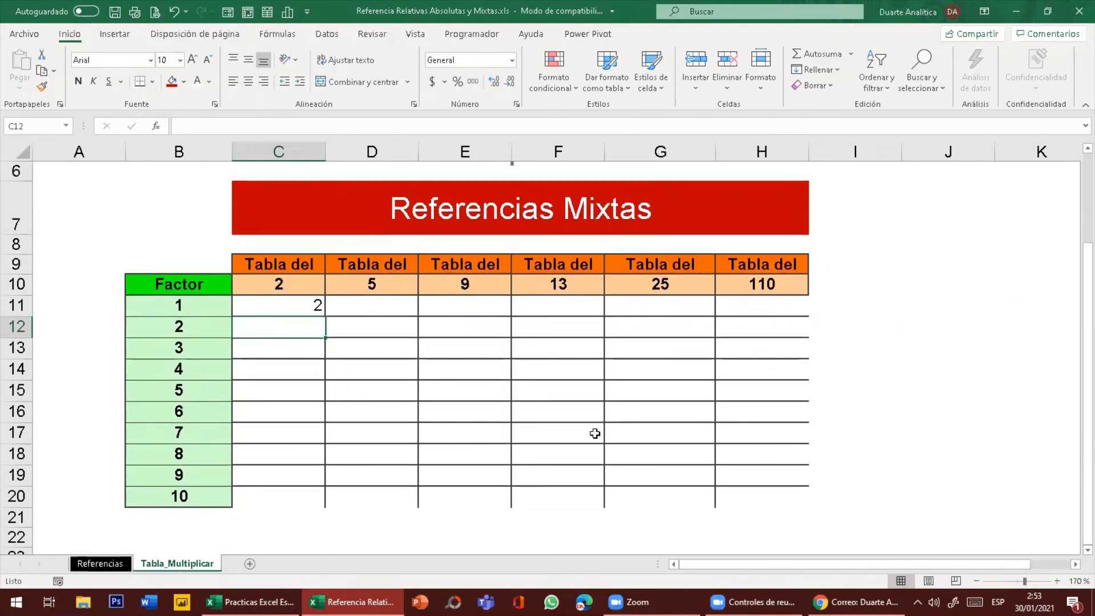
click(306, 308)
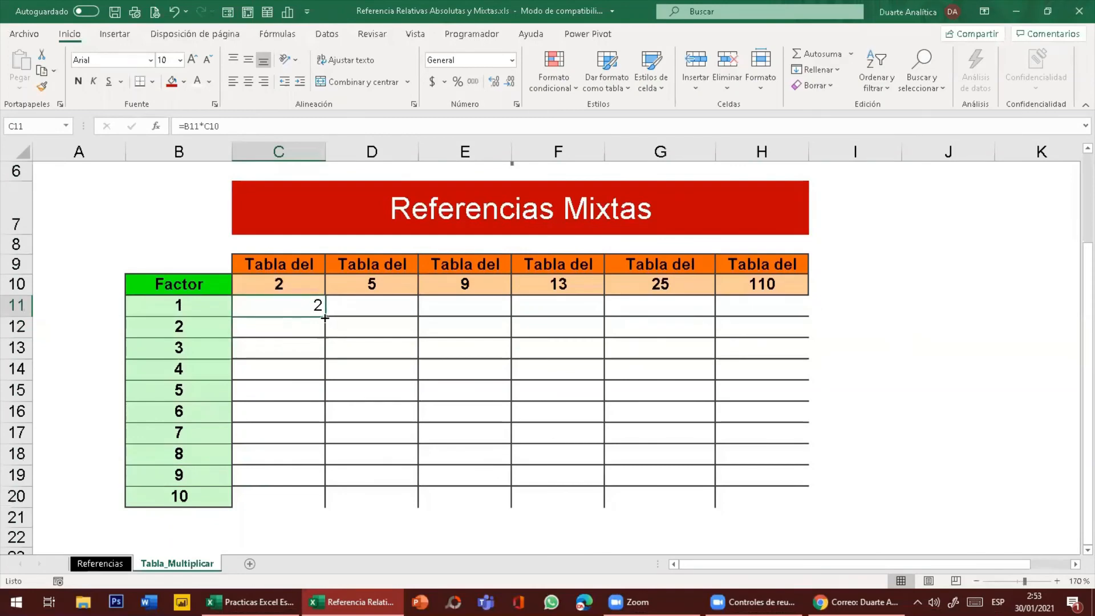
drag(324, 318, 299, 502)
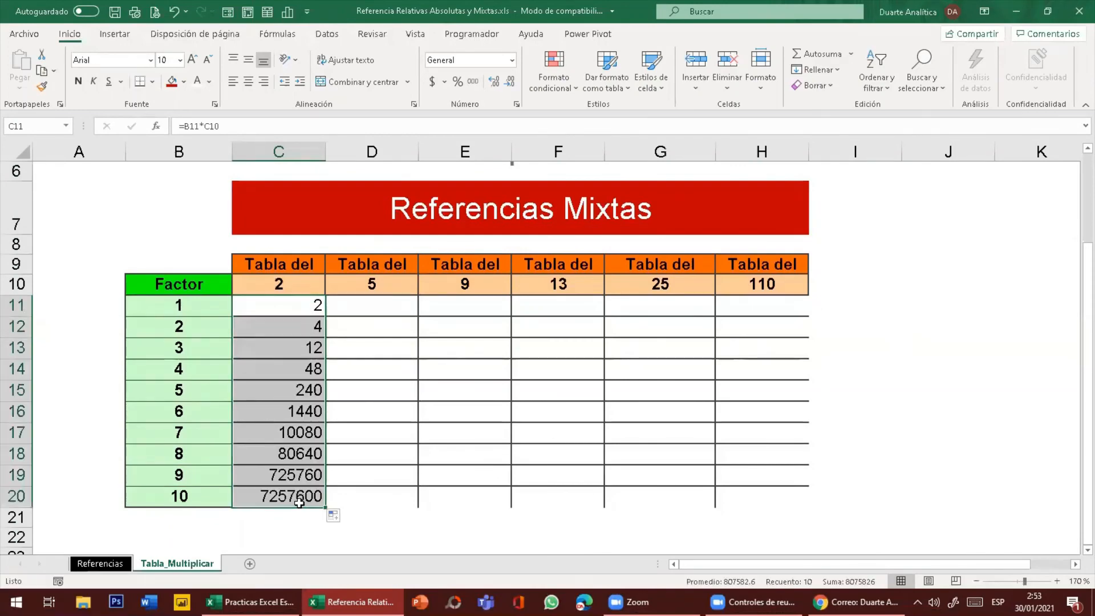
Inspect the references in the C20 and C11 formulas, closing each cell without changes.
double_click(289, 492)
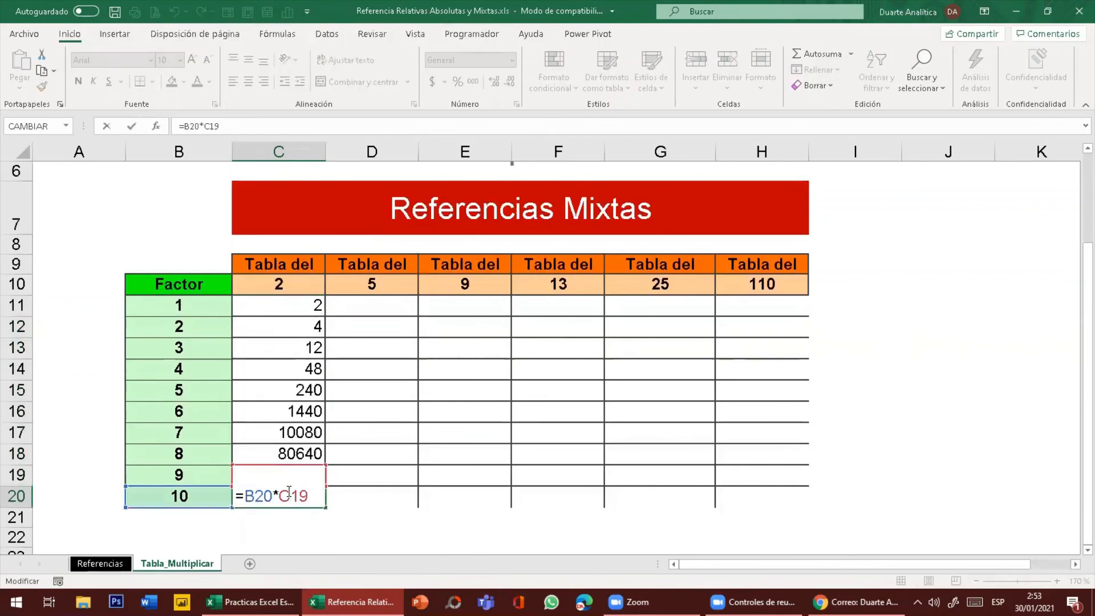
key(Escape)
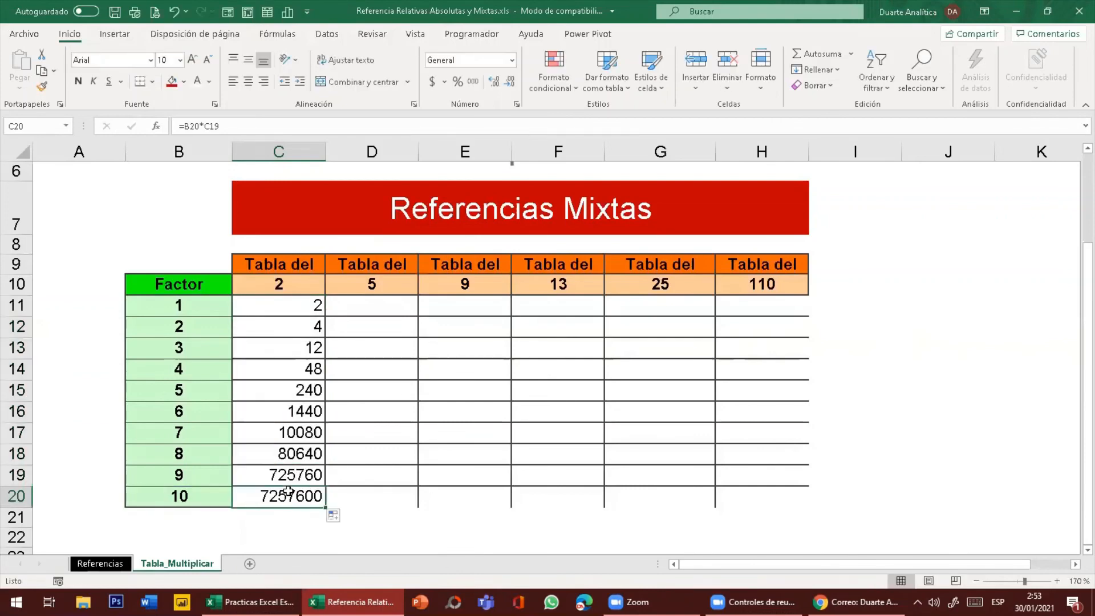
click(286, 305)
double_click(286, 305)
key(Escape)
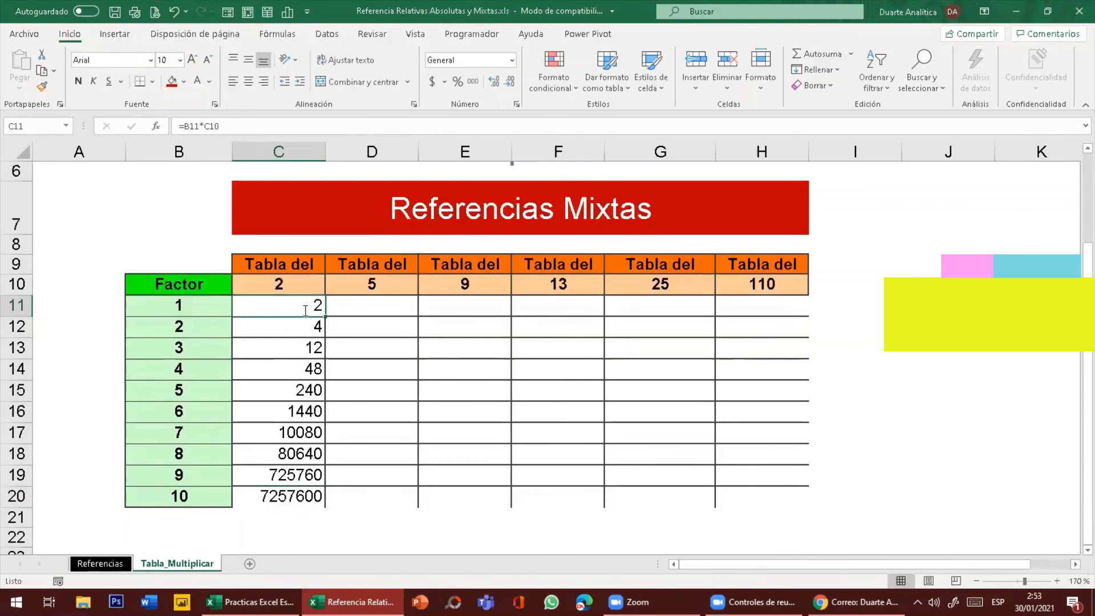
Reopen the C11 formula, circle its C10 reference and clear the drawing, and fix that reference as absolute $C$10.
double_click(306, 308)
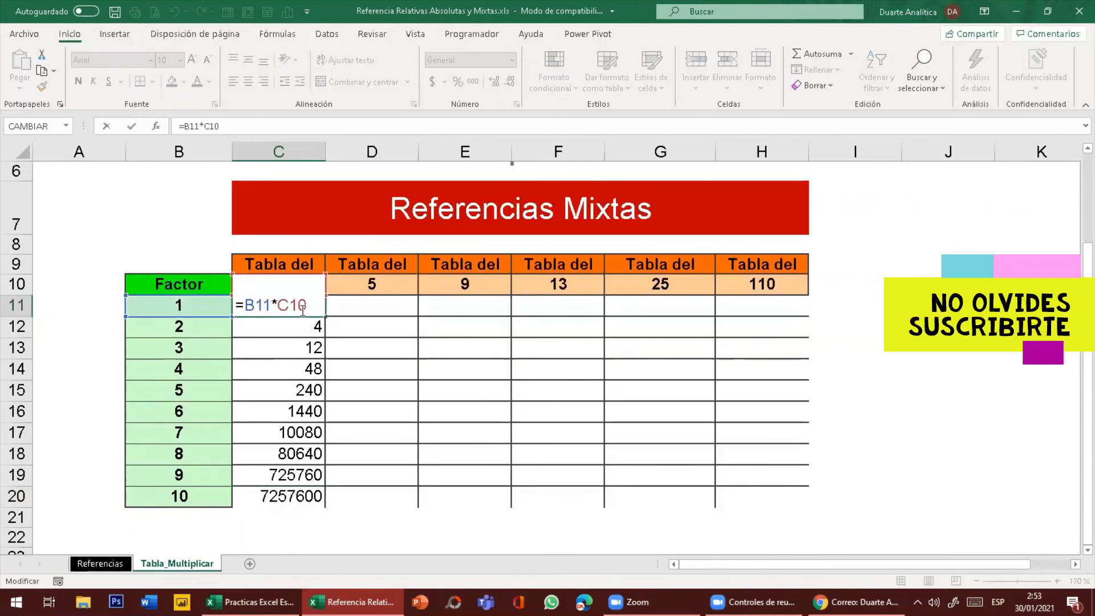
key(ctrl+1)
click(301, 310)
mouse_move(335, 298)
mouse_down()
mouse_move(311, 277)
mouse_move(251, 311)
mouse_move(342, 319)
mouse_move(333, 292)
mouse_up()
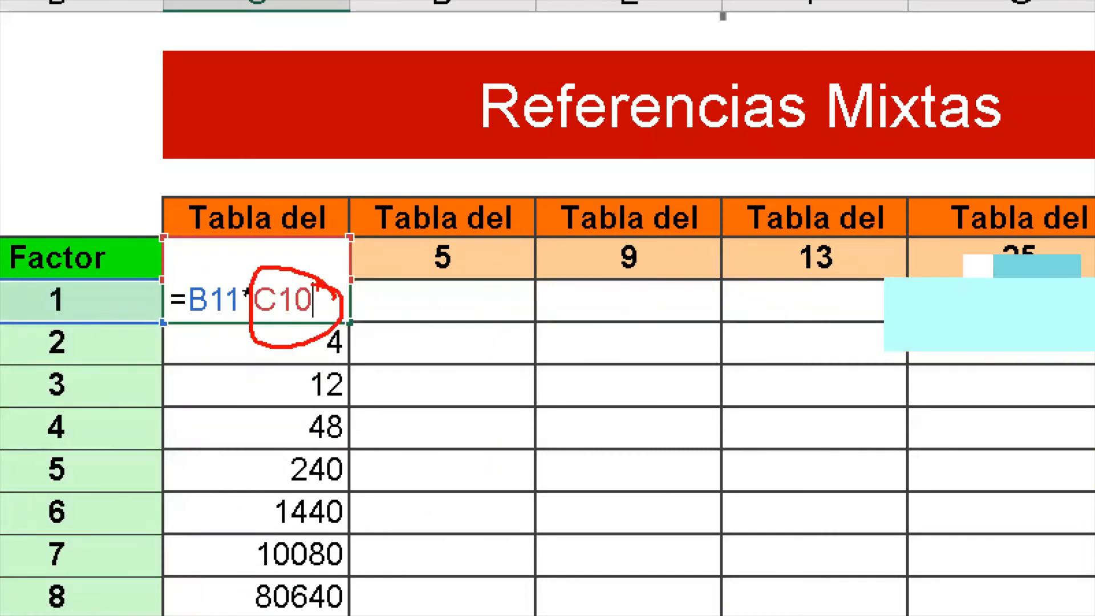
key(Escape)
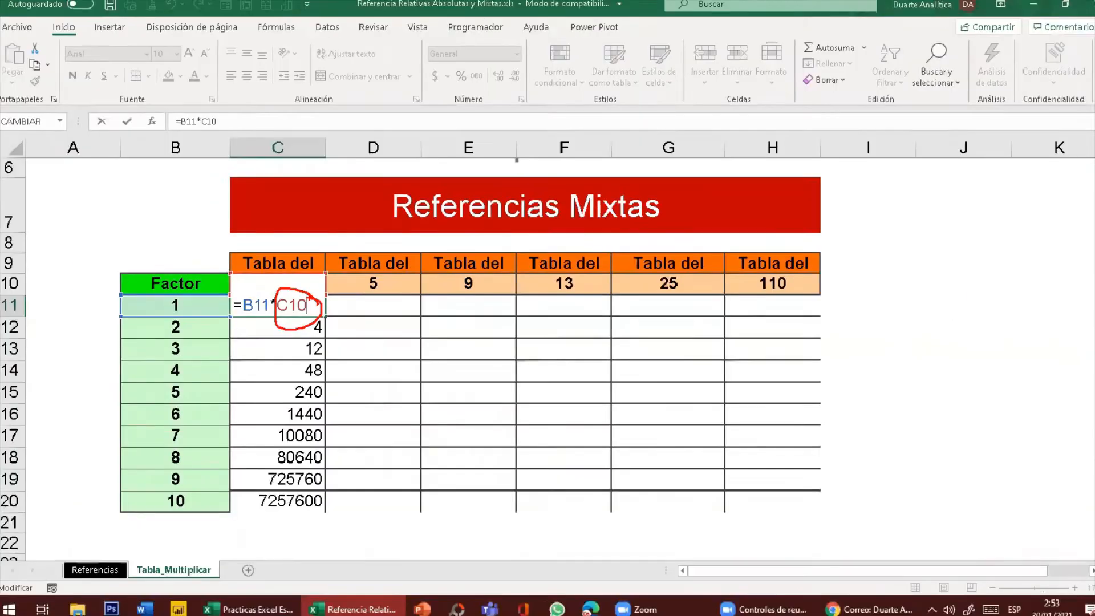
key(F4)
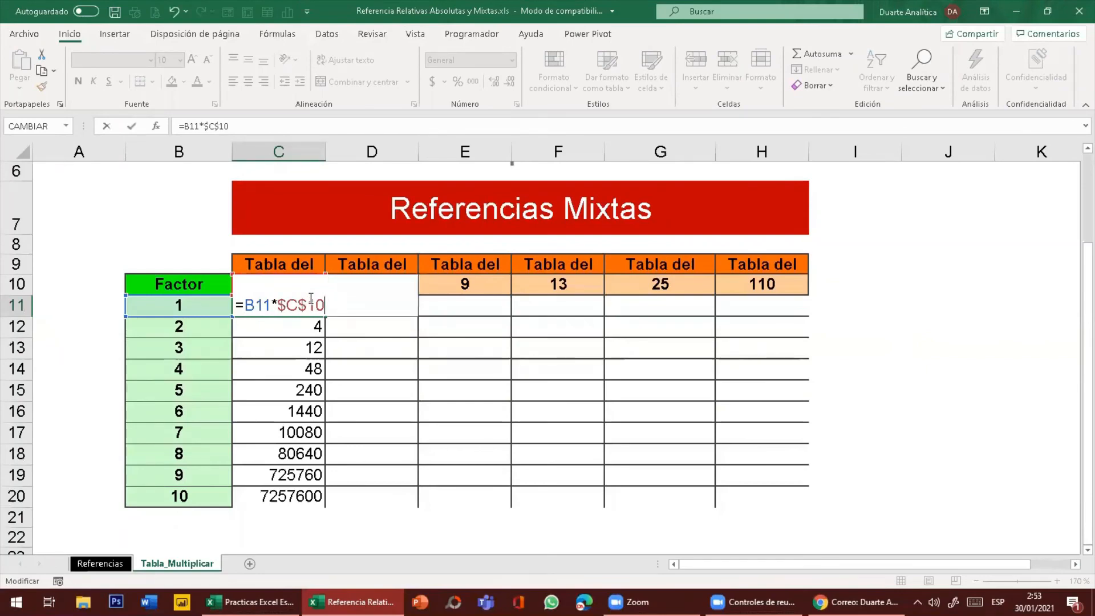